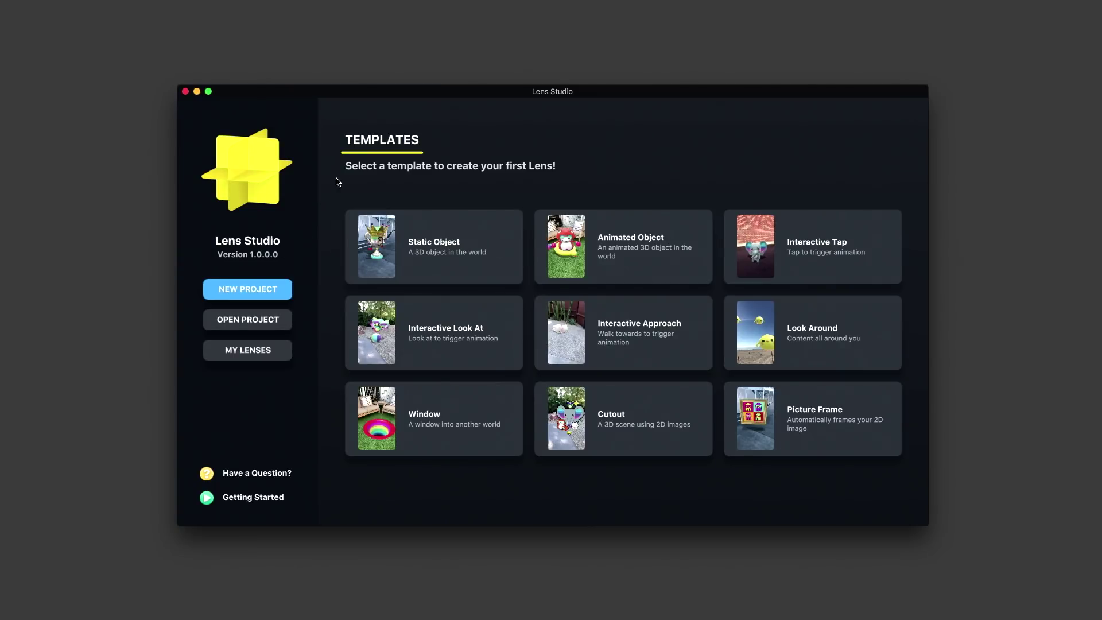
Create a new project from the Static Object template and inspect the placeholder trophy
mouse_move(383, 244)
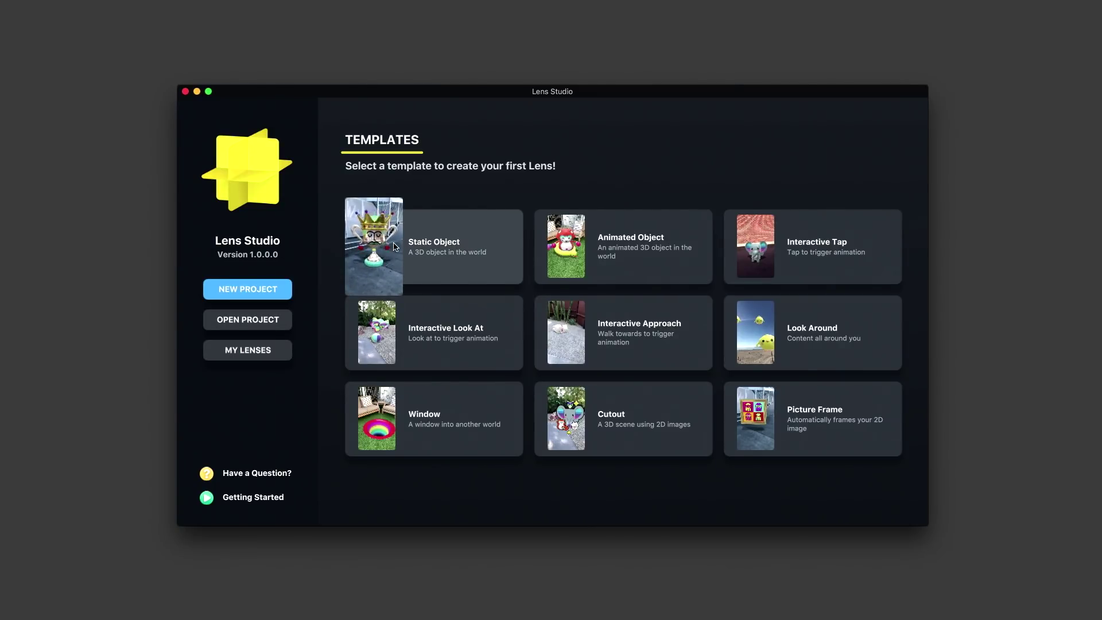
click(418, 252)
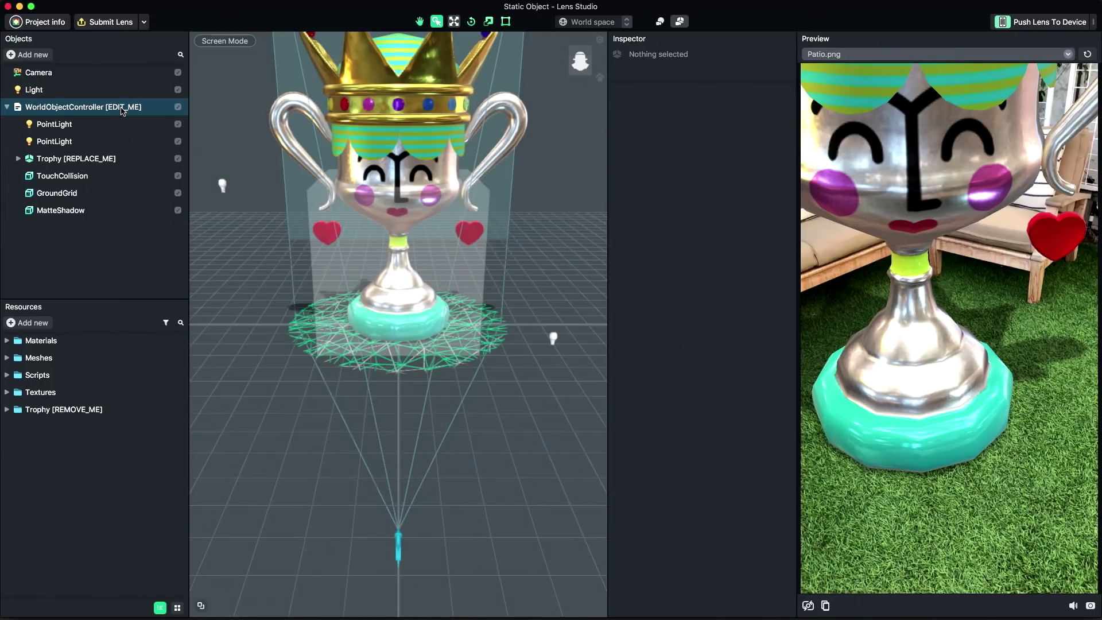
click(115, 158)
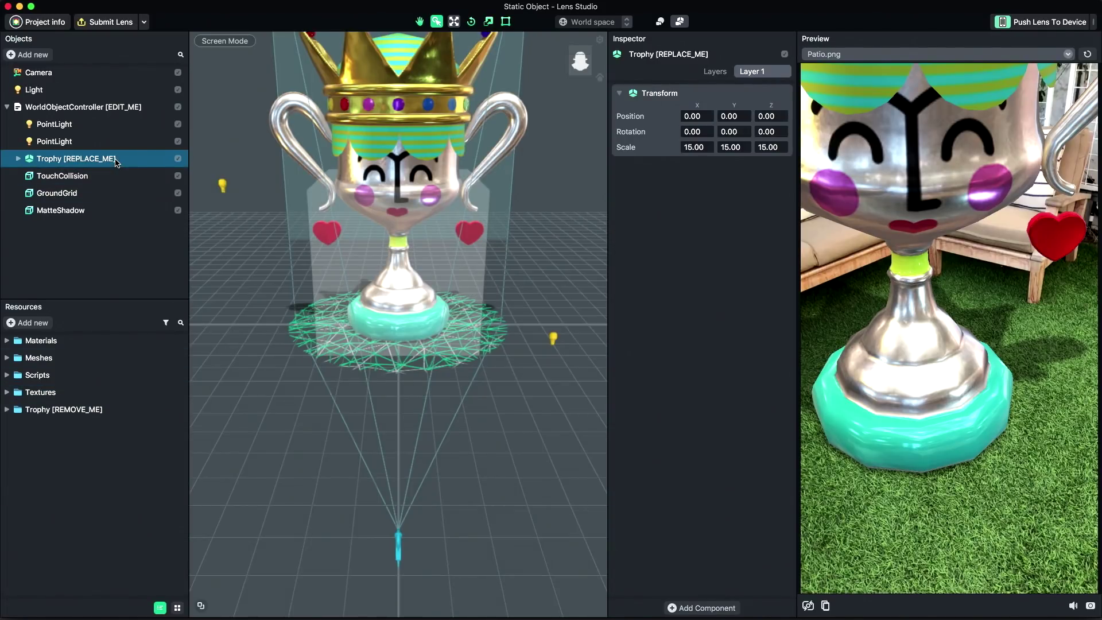
click(86, 247)
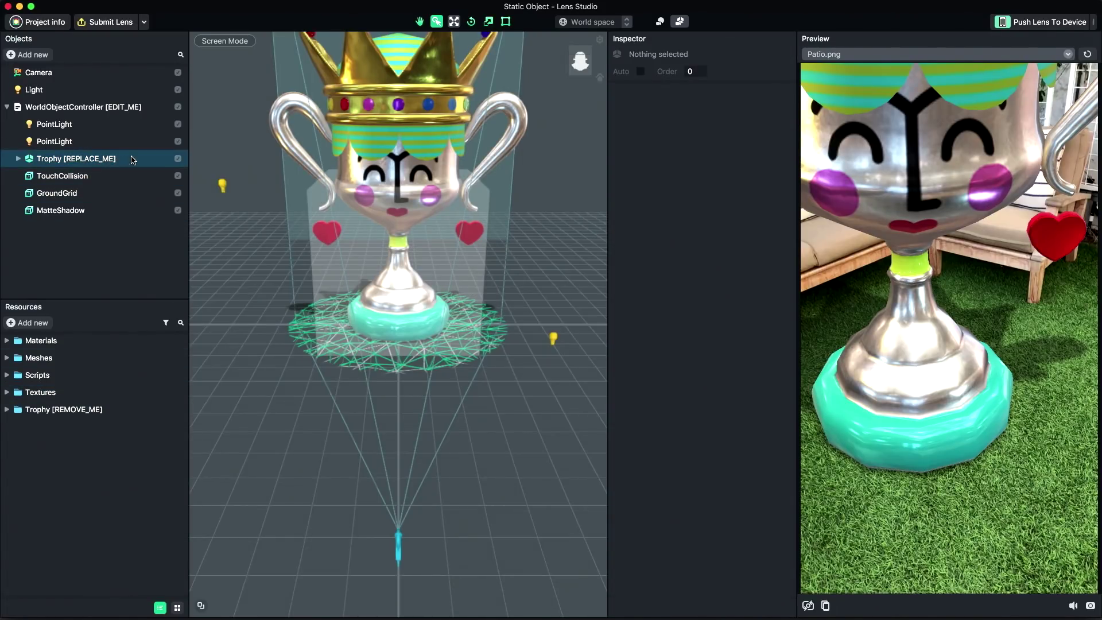
Delete Trophy [REPLACE_ME] from the scene and remove Trophy [REMOVE_ME] from Resources
click(132, 160)
key(Delete)
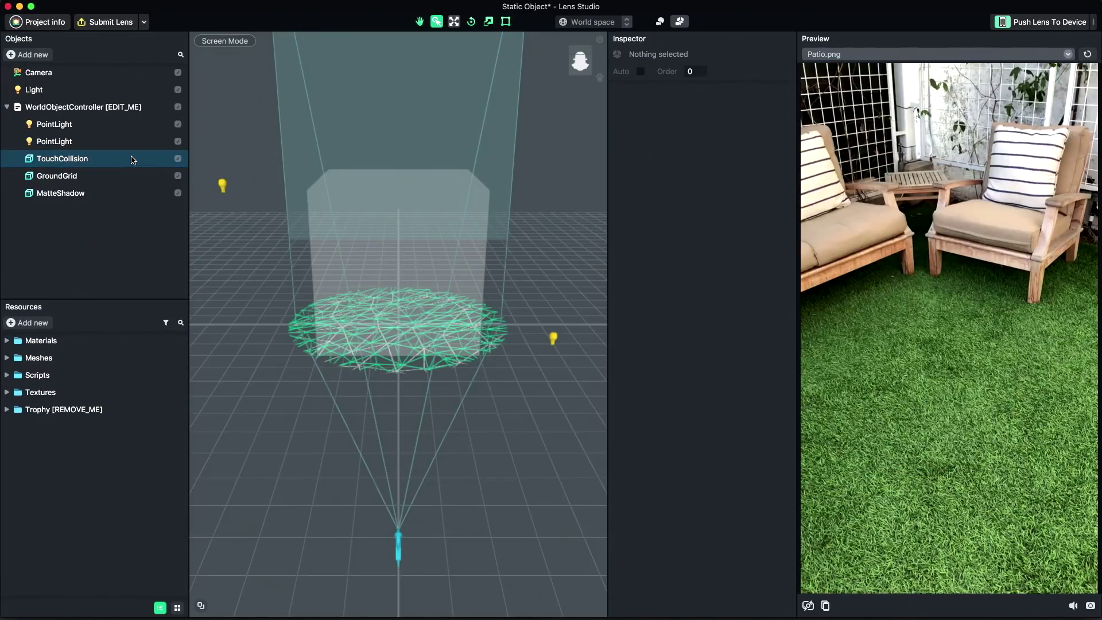
click(102, 409)
right_click(102, 410)
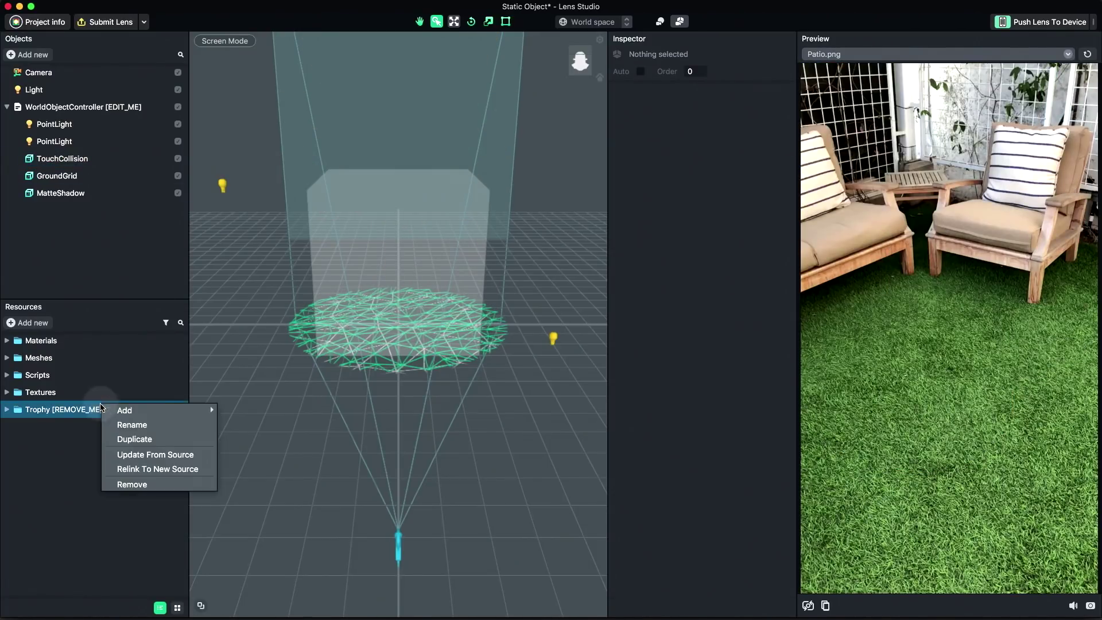
click(126, 486)
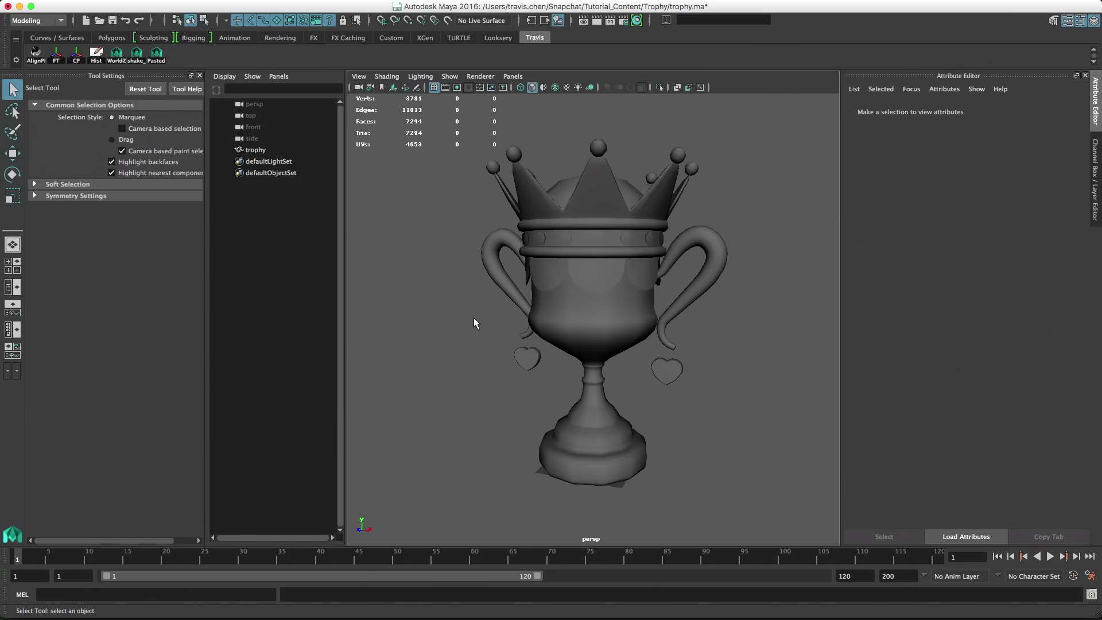
Select the trophy in the Outliner and open the File > Export Selection options with Fbx type
click(572, 273)
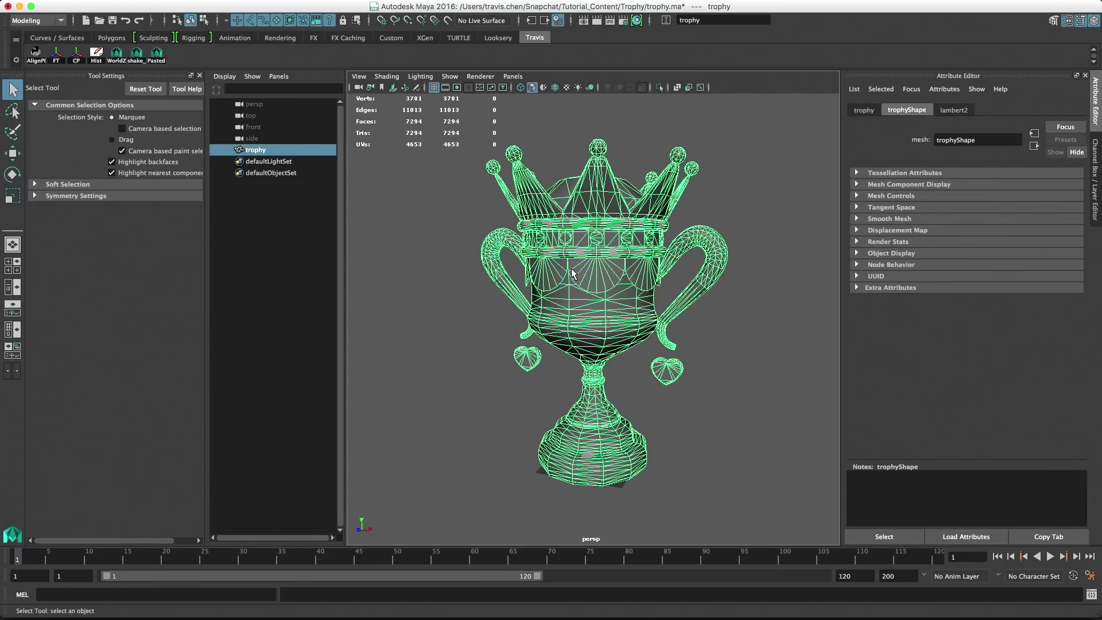
click(766, 290)
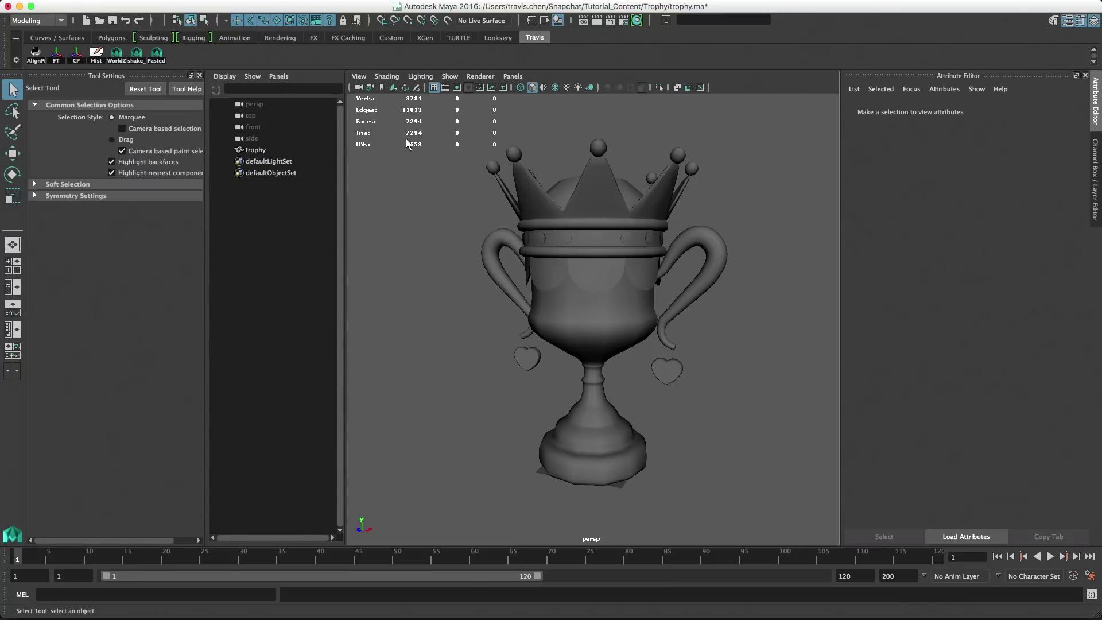
click(601, 191)
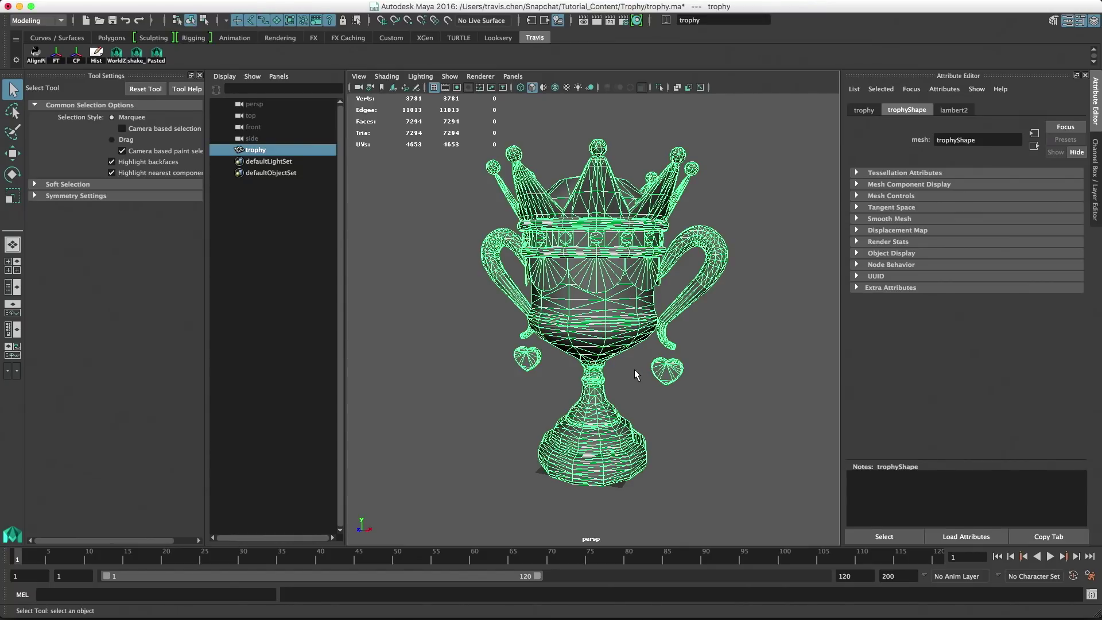
click(505, 330)
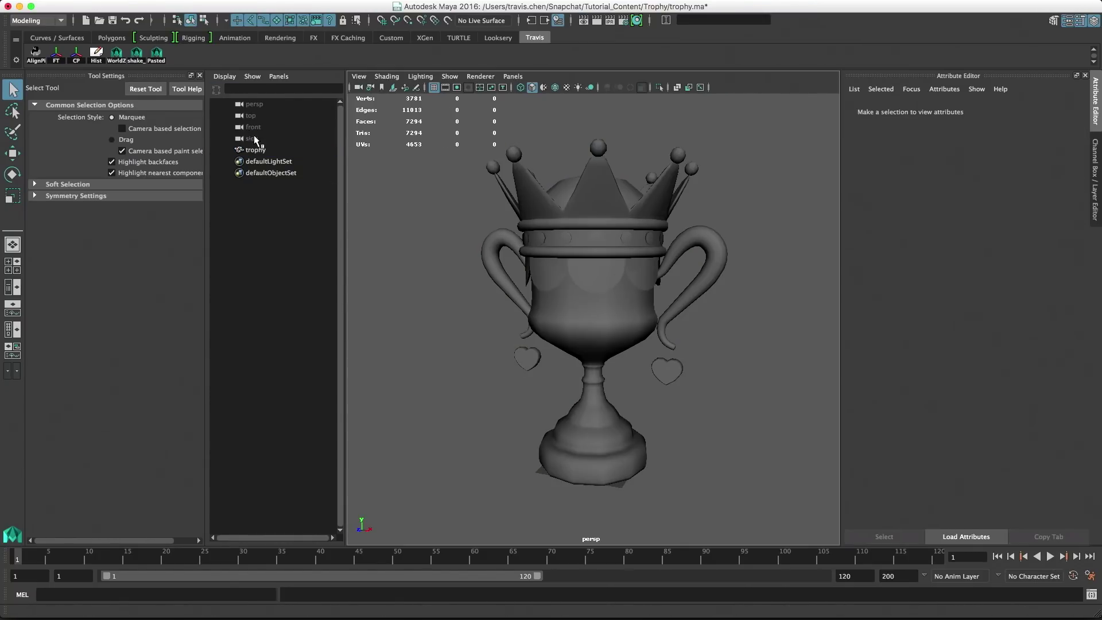
click(255, 150)
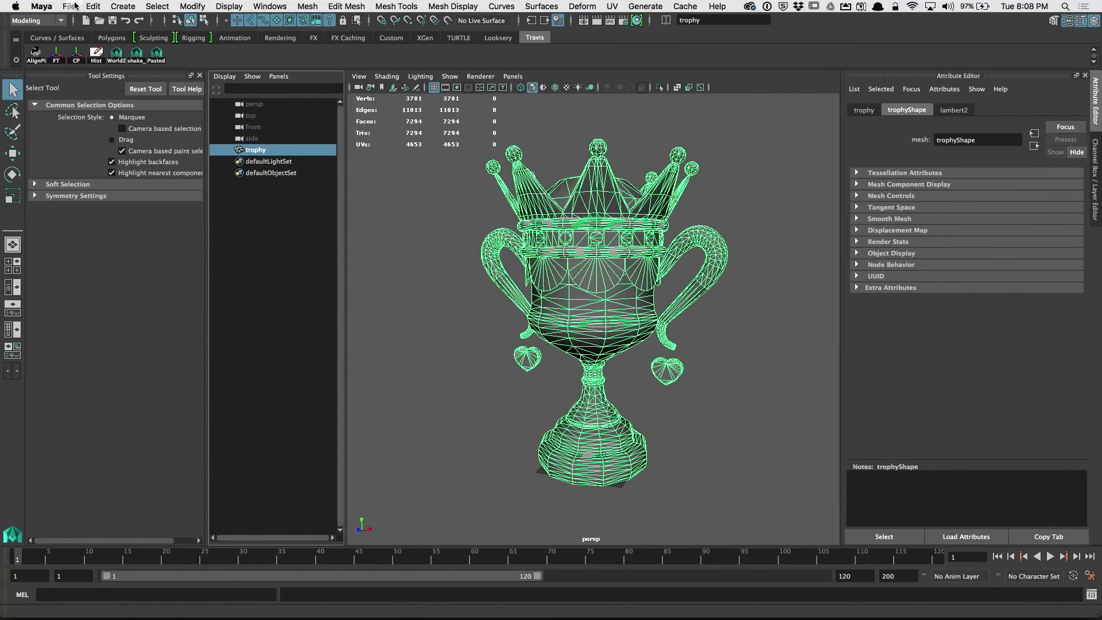
click(69, 6)
click(181, 161)
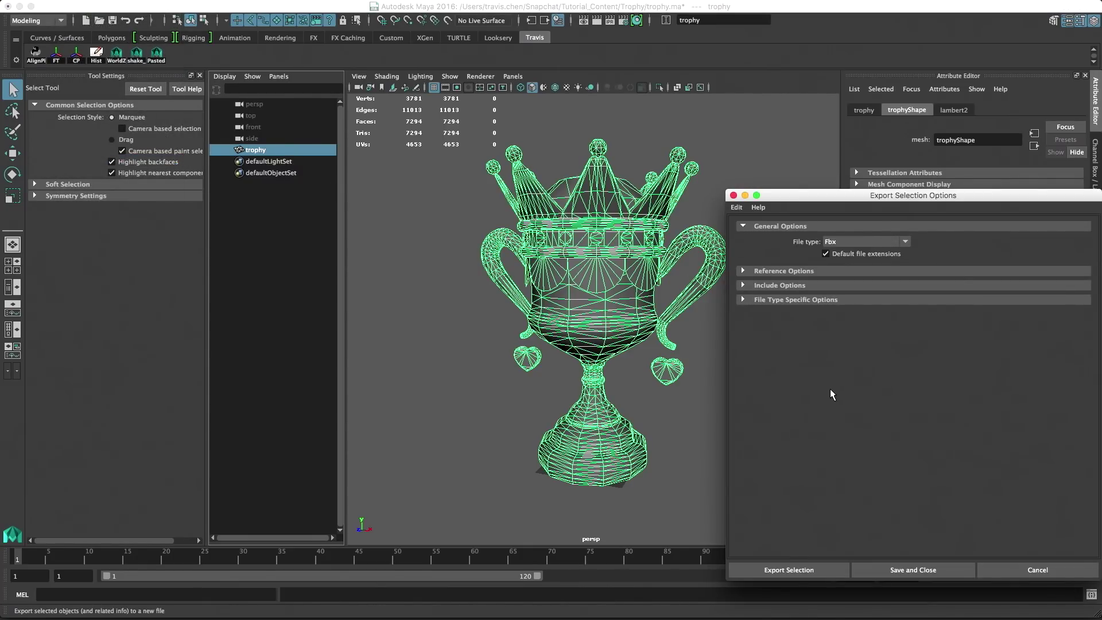
Export the selection as trophy.fbx, replacing the existing file, using the FBX Exporter settings
click(801, 570)
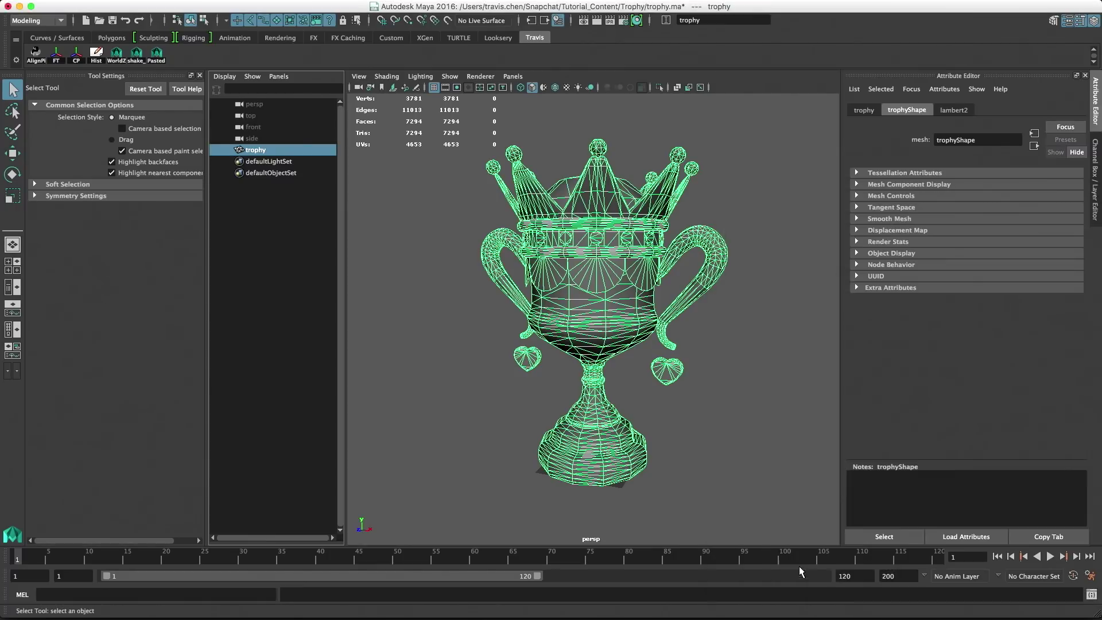
click(456, 193)
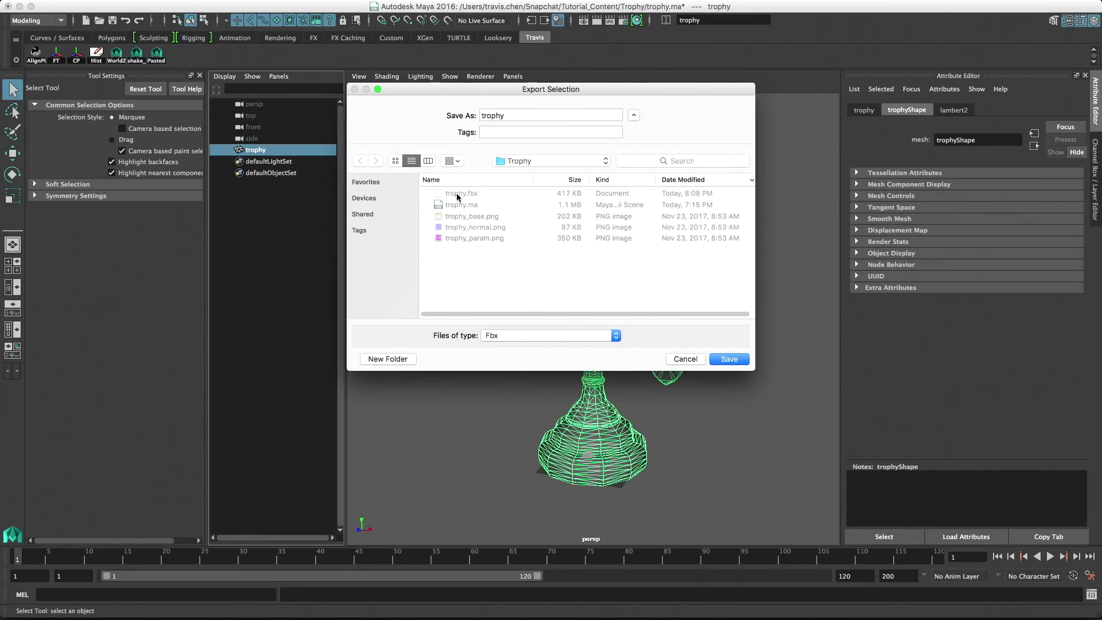
key(Return)
click(629, 165)
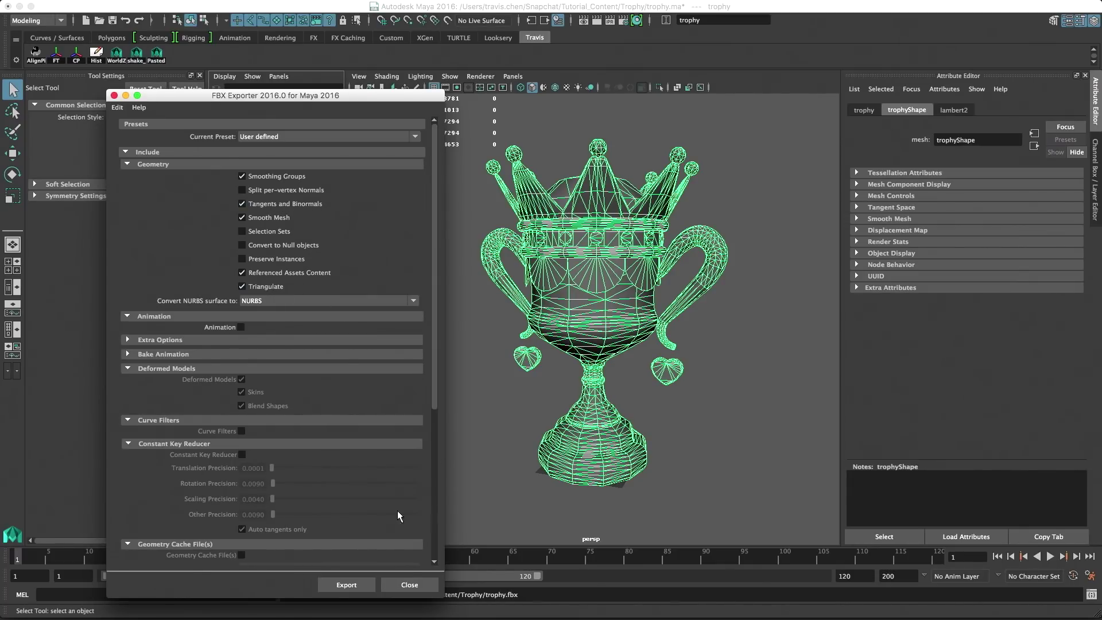
click(353, 584)
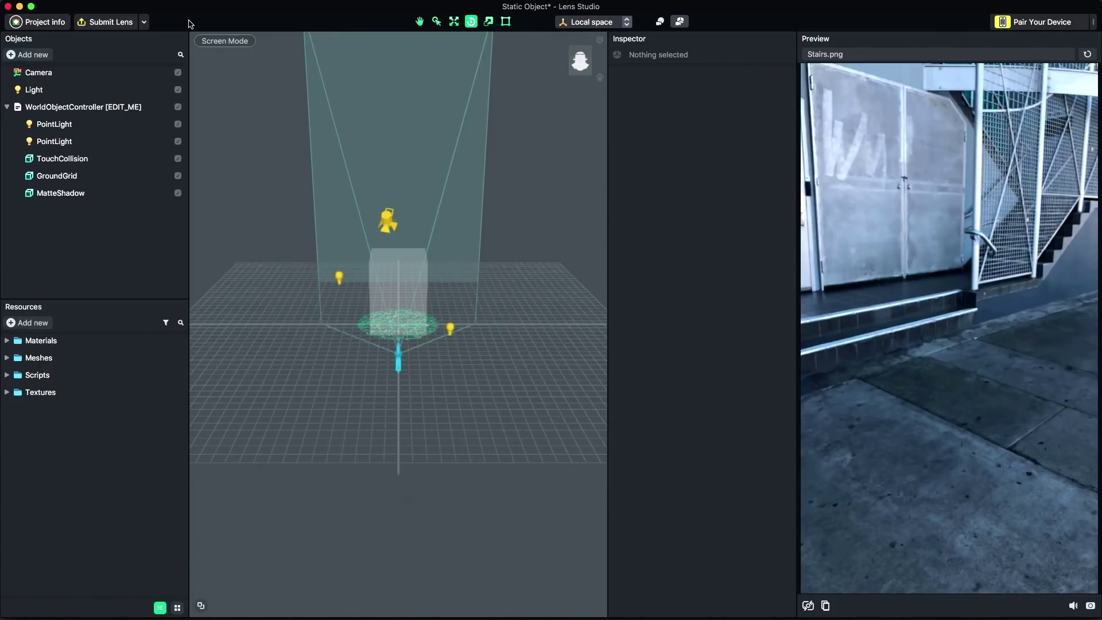
Import trophy.fbx from the Trophy folder and collapse its new resource folder
click(94, 6)
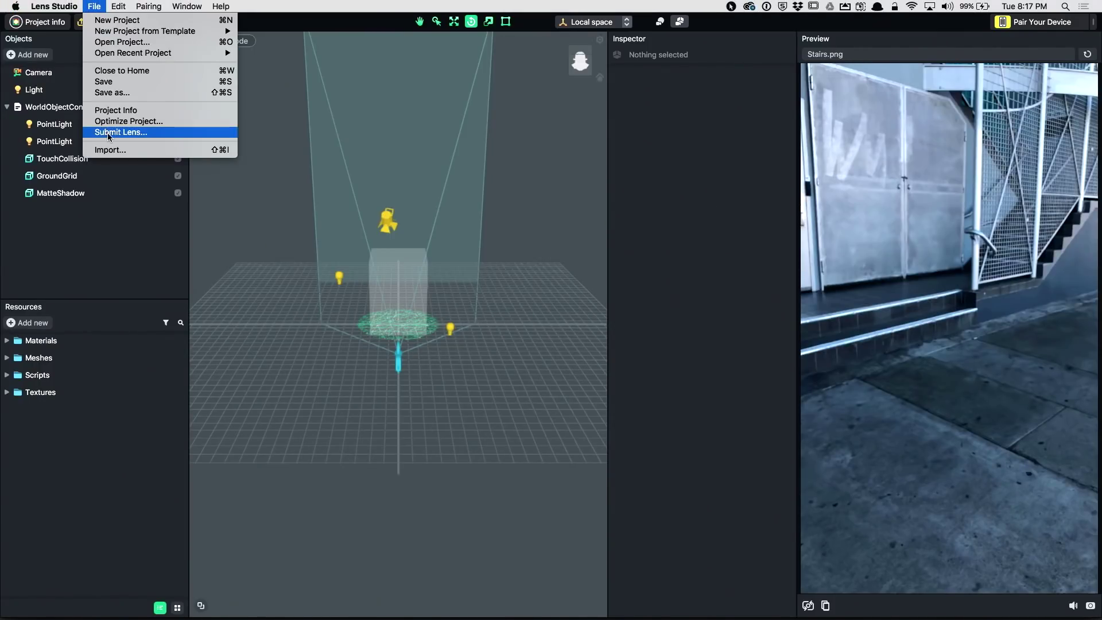
click(111, 149)
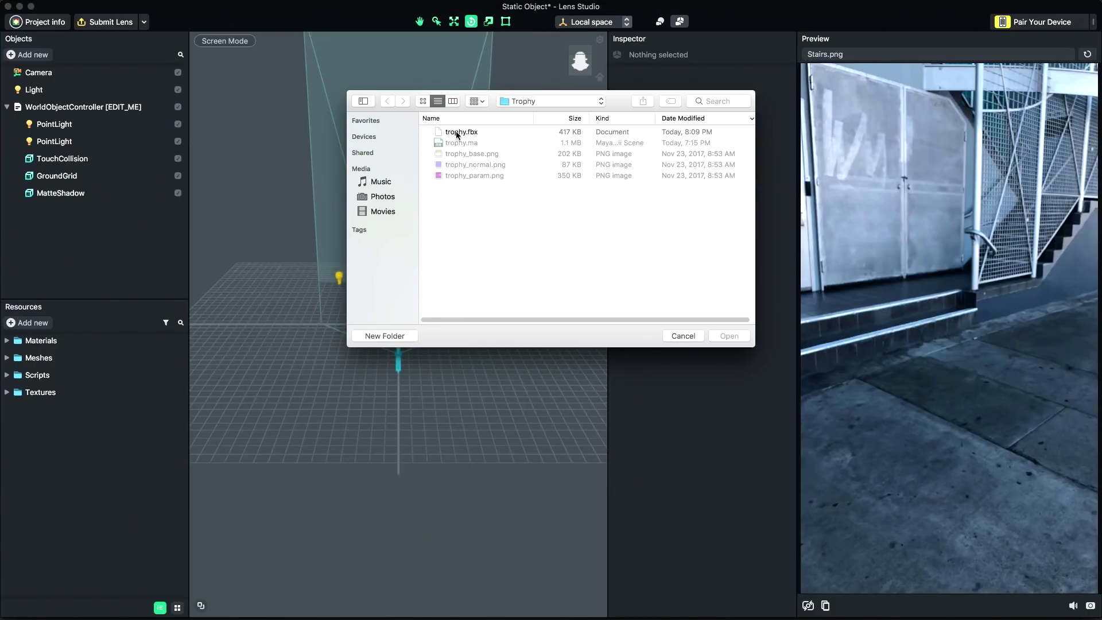
double_click(457, 132)
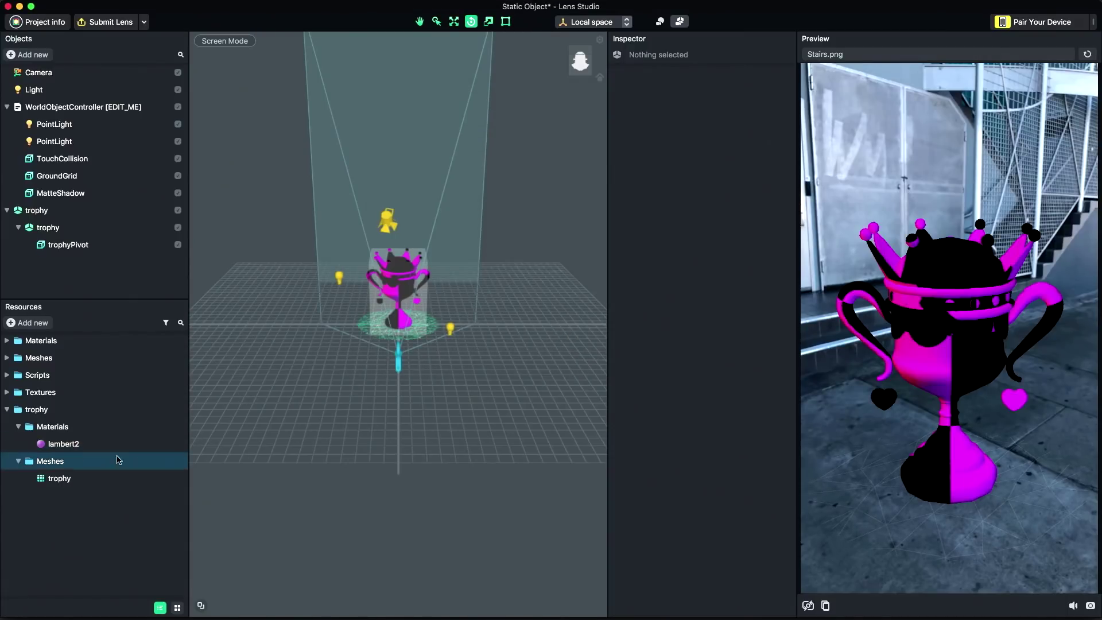
click(9, 410)
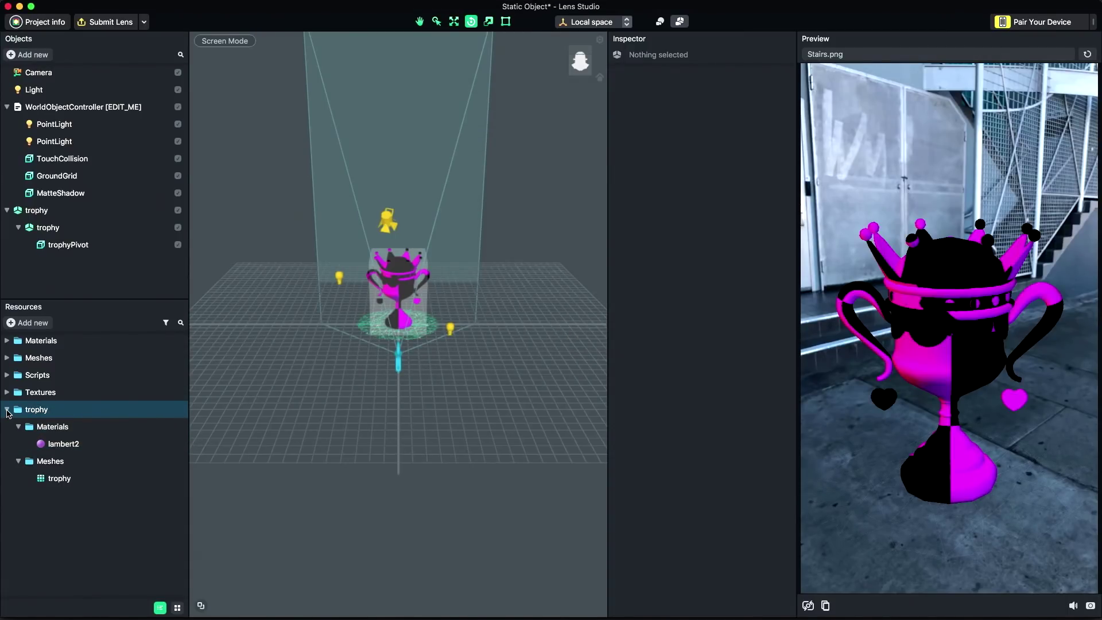
click(6, 409)
click(38, 438)
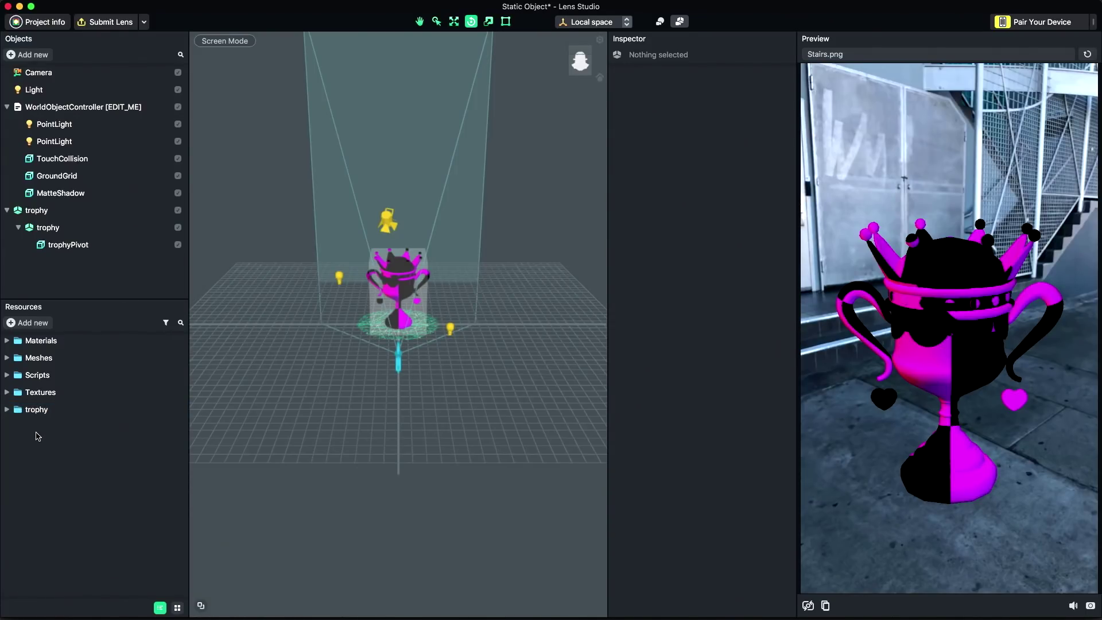
Add a new PBR material to Resources
click(38, 322)
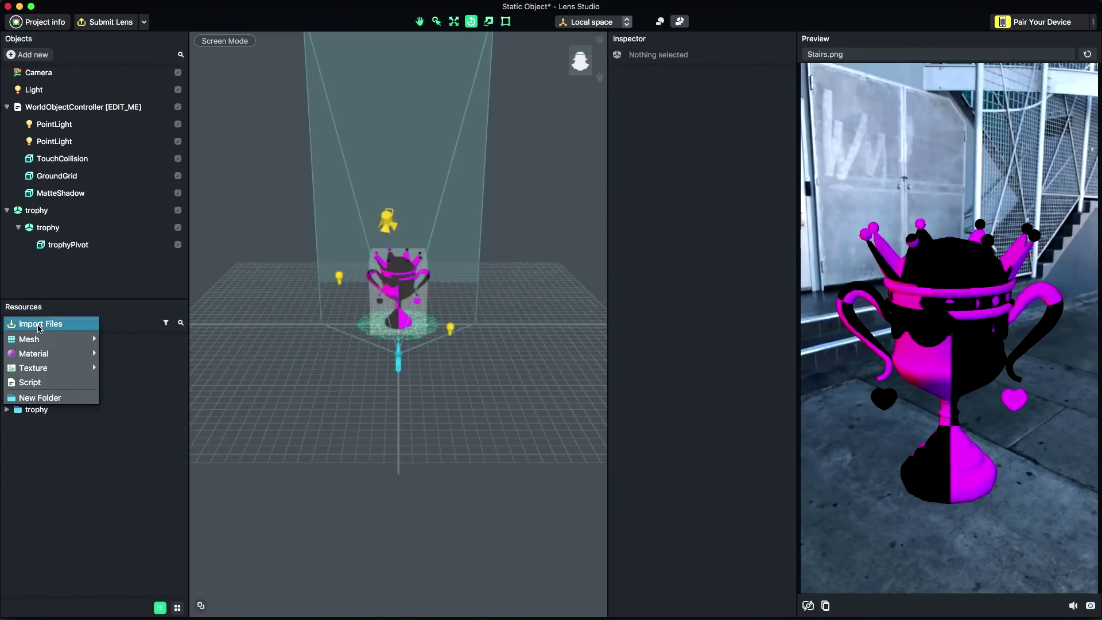
mouse_move(55, 358)
click(131, 359)
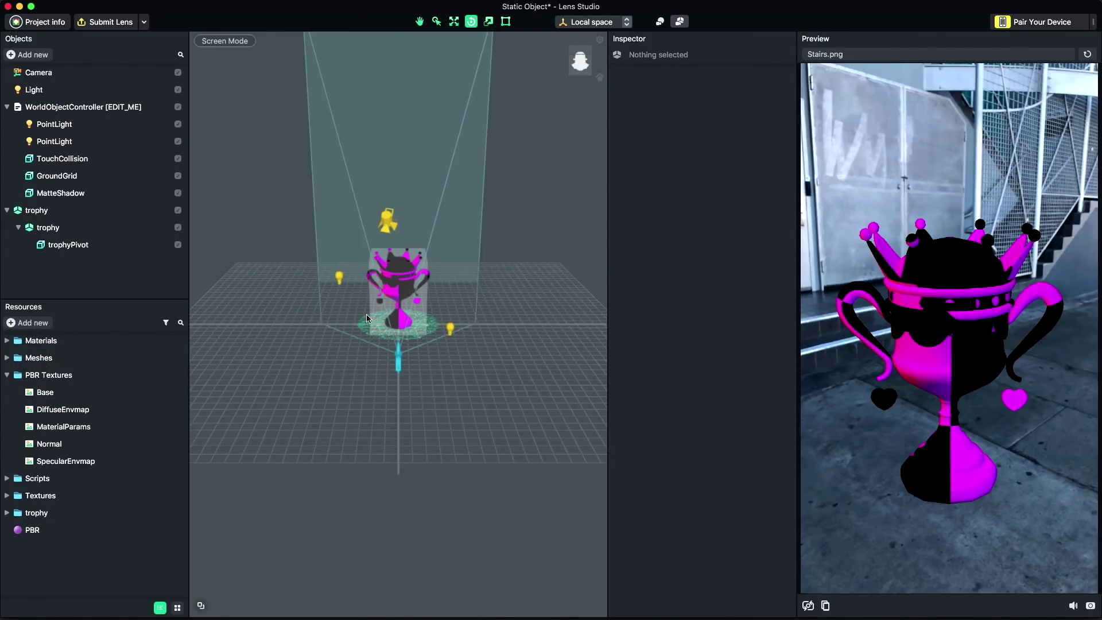
double_click(48, 374)
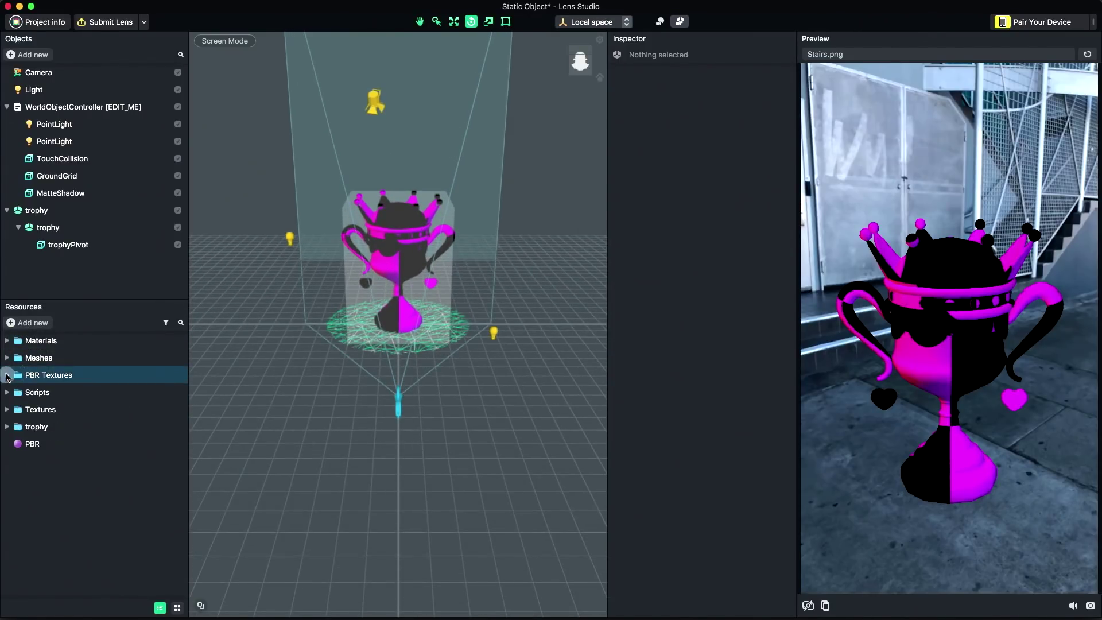
Drag the trophy_base, trophy_normal and trophy_param PNGs from Finder into Resources
key(super+Tab)
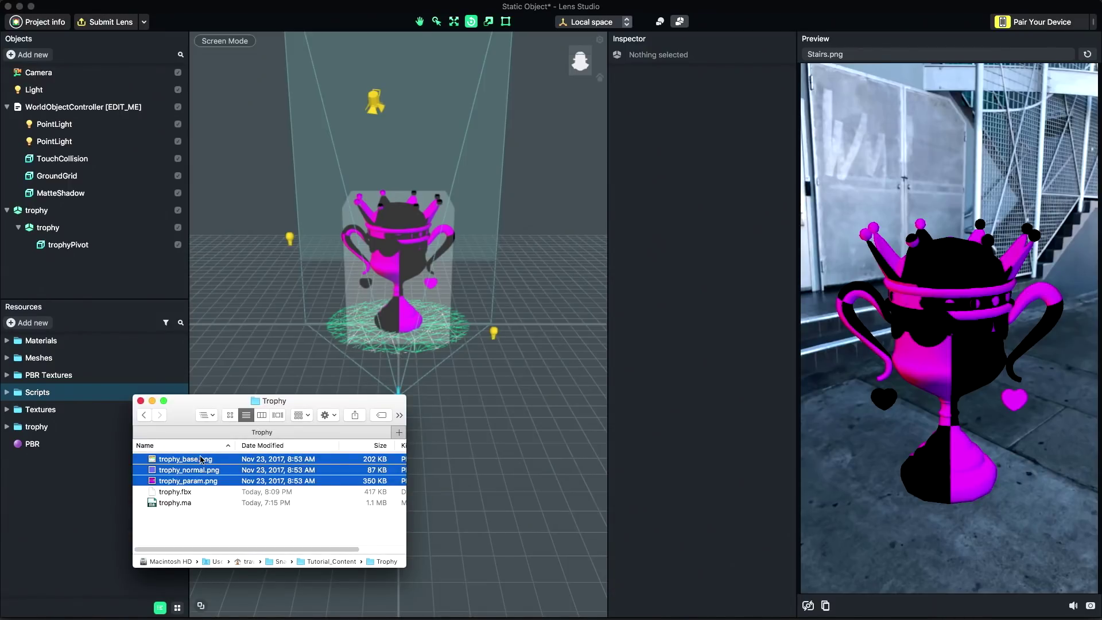
drag(200, 463, 68, 472)
click(64, 511)
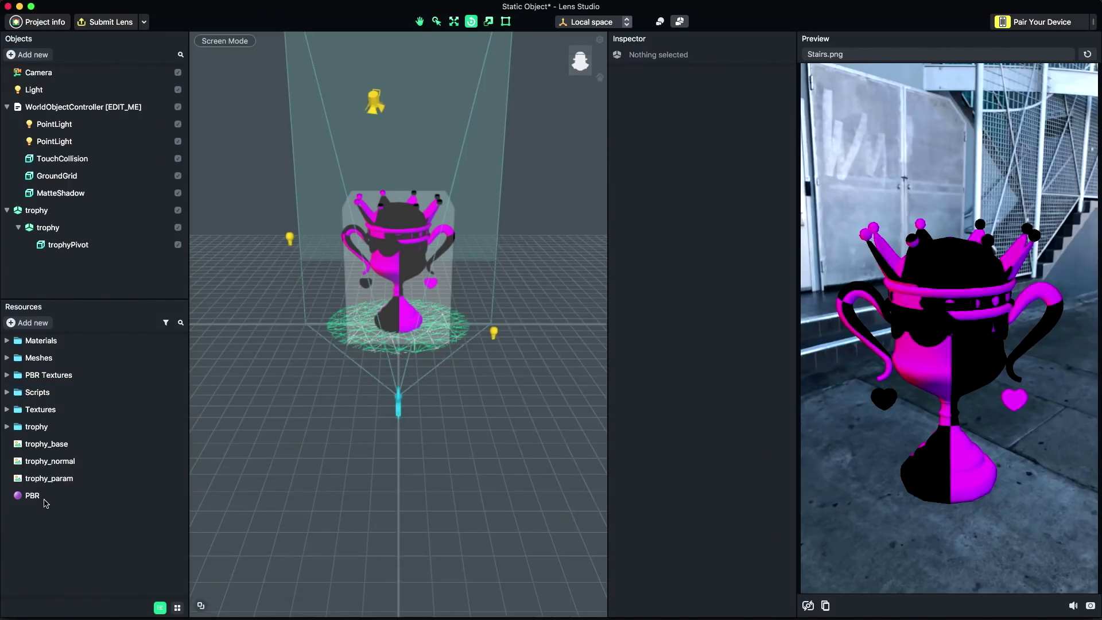
click(46, 500)
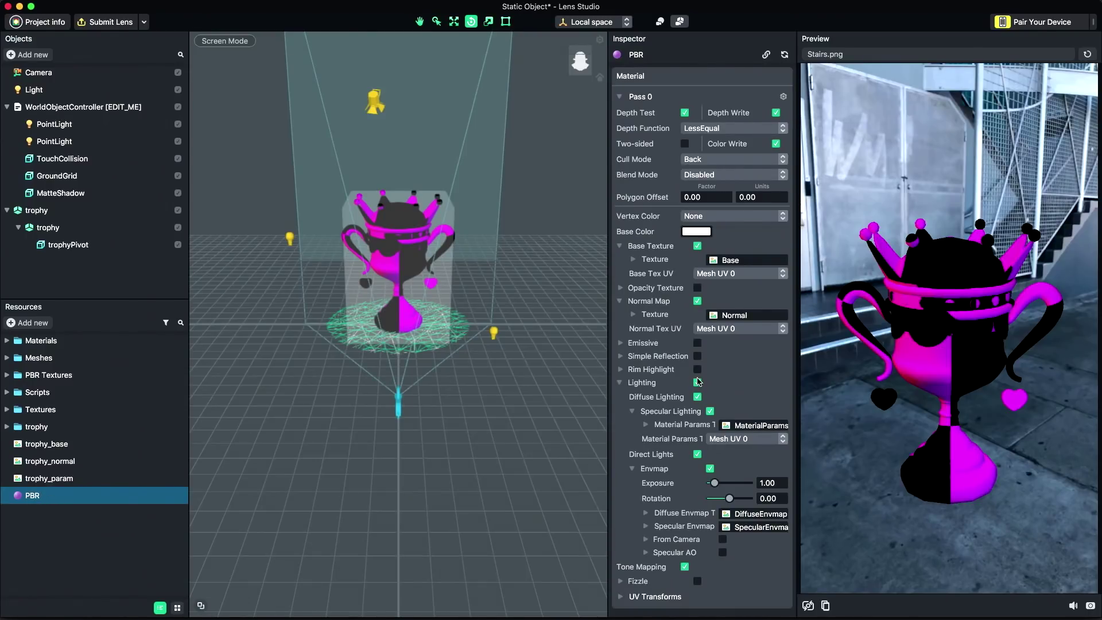
Assign trophy_base as Base Texture, trophy_normal as Normal Map and trophy_param as Material Params
click(751, 261)
double_click(671, 222)
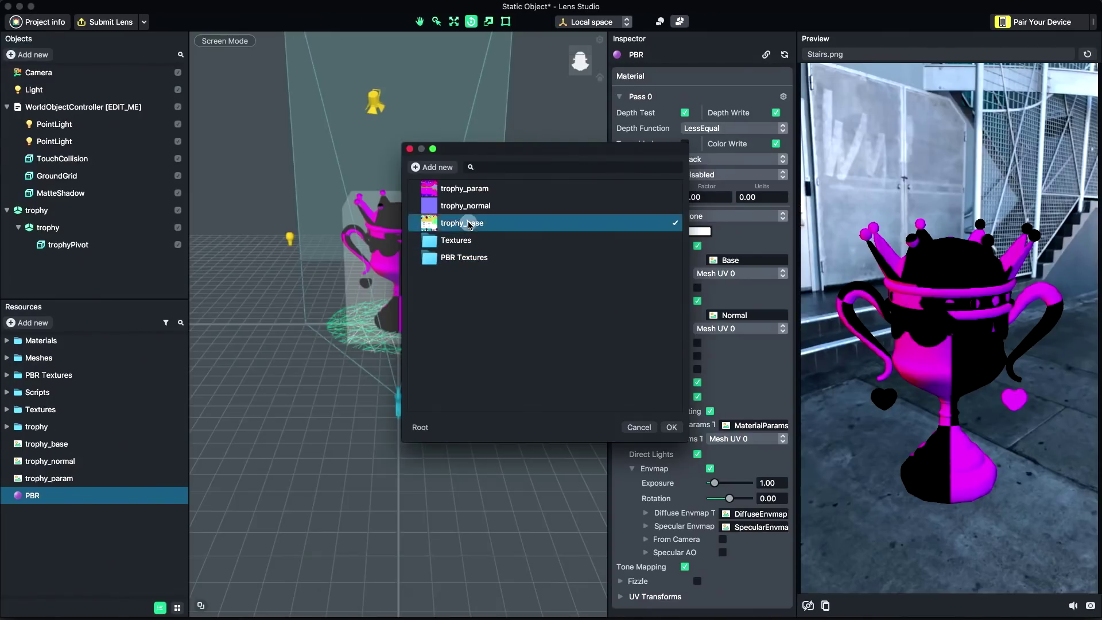
click(746, 316)
double_click(658, 206)
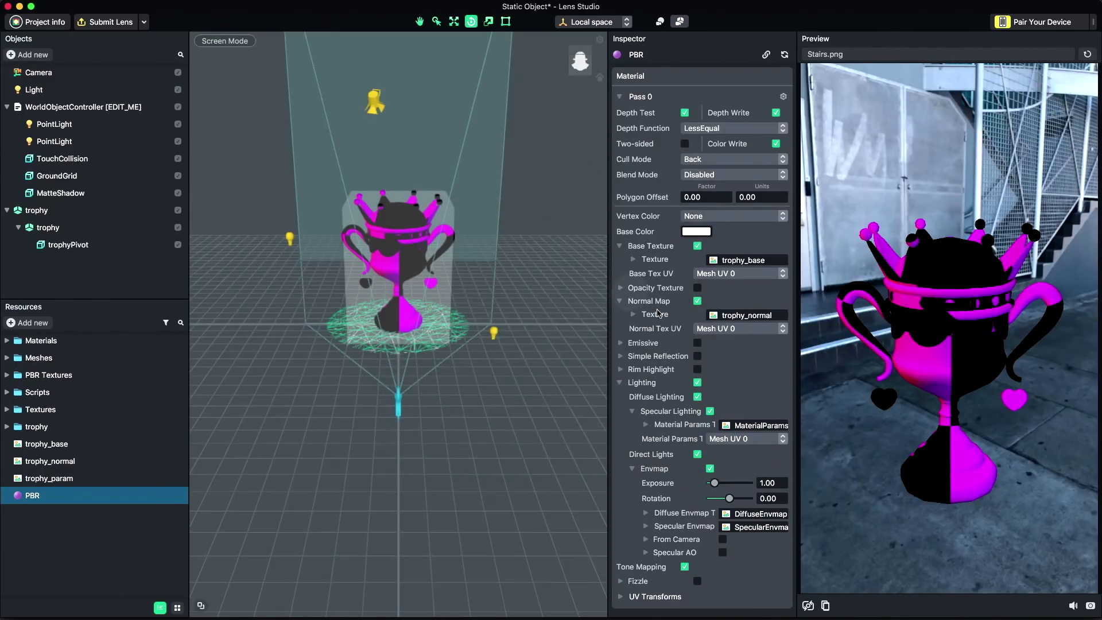
click(755, 425)
double_click(660, 189)
click(64, 247)
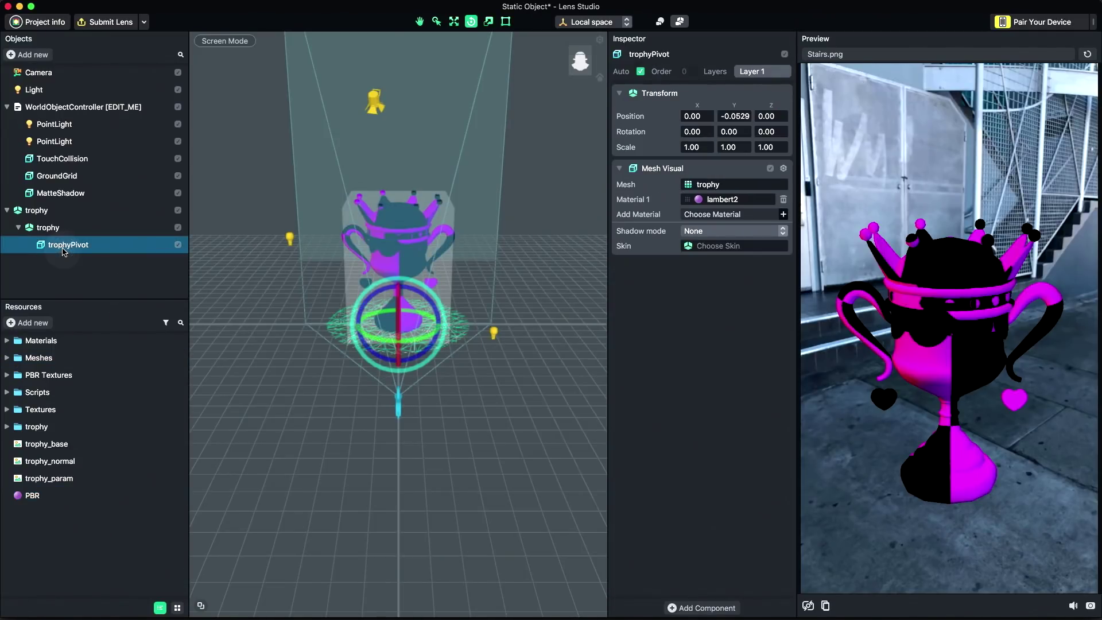
Remove the lambert2 material from trophyPivot and apply the PBR material instead
click(784, 200)
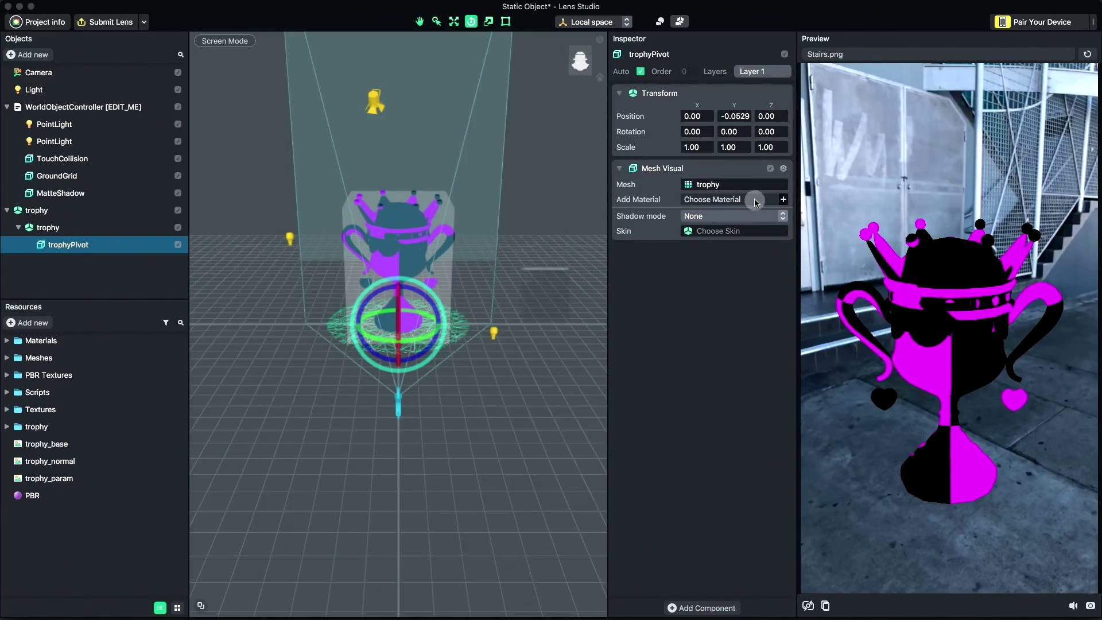
click(783, 199)
double_click(494, 207)
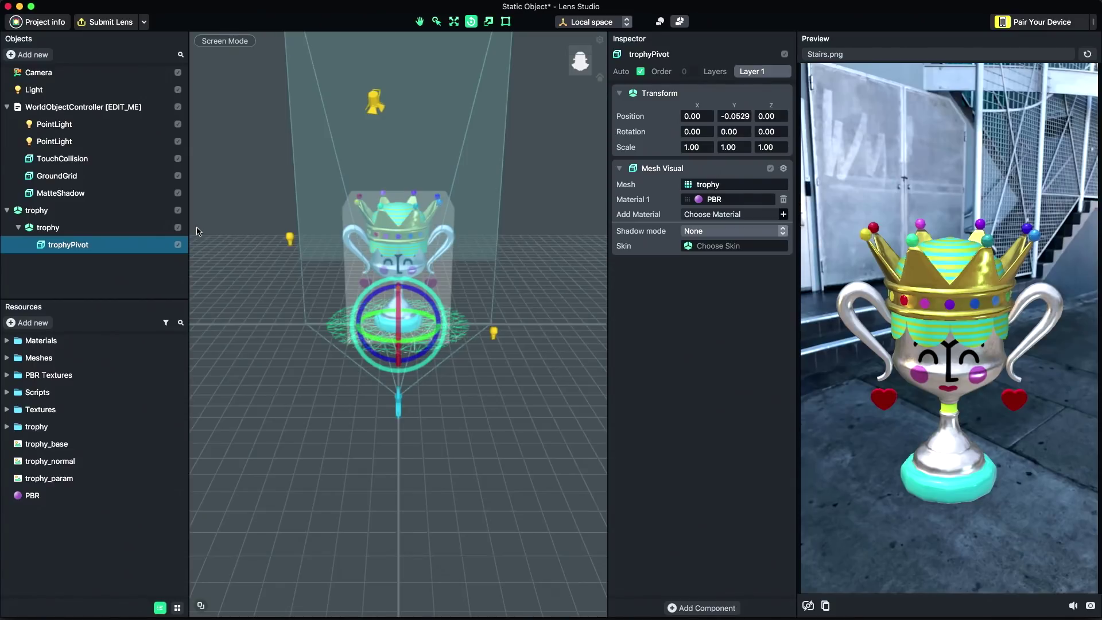
click(8, 211)
Parent the trophy object under WorldObjectController in the Objects panel
click(257, 239)
scroll(257, 239, up, 2)
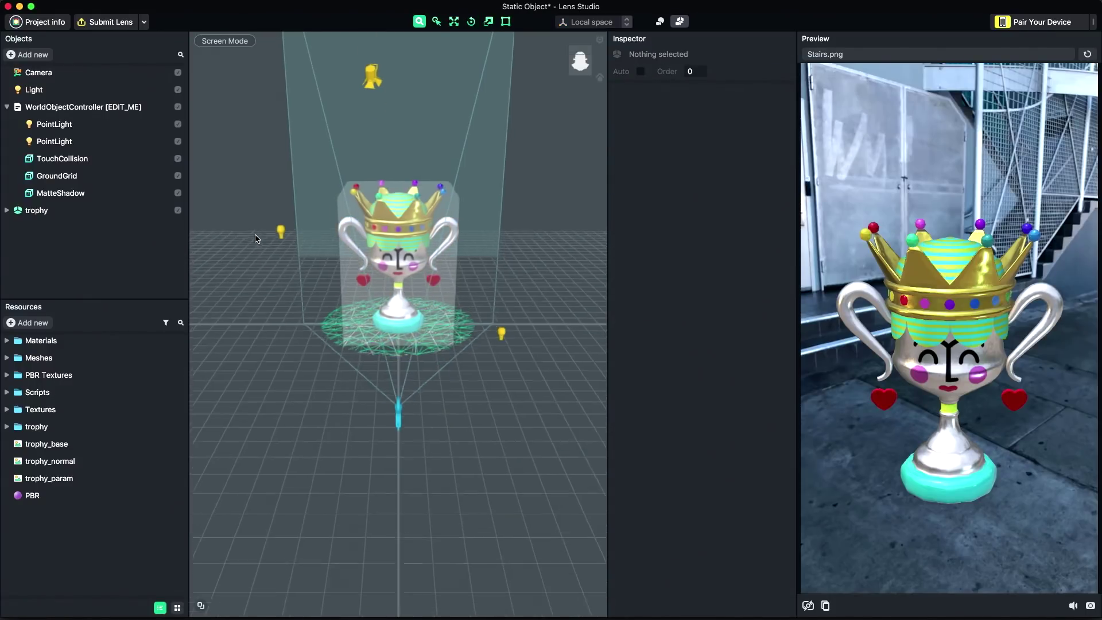
scroll(256, 239, up, 3)
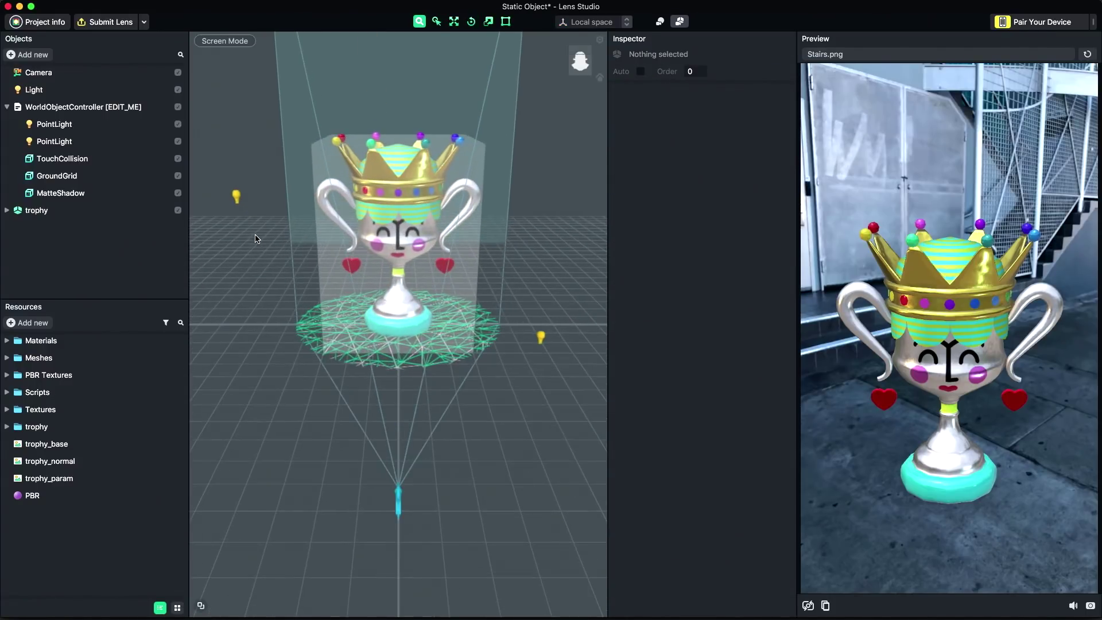
click(42, 215)
key(w)
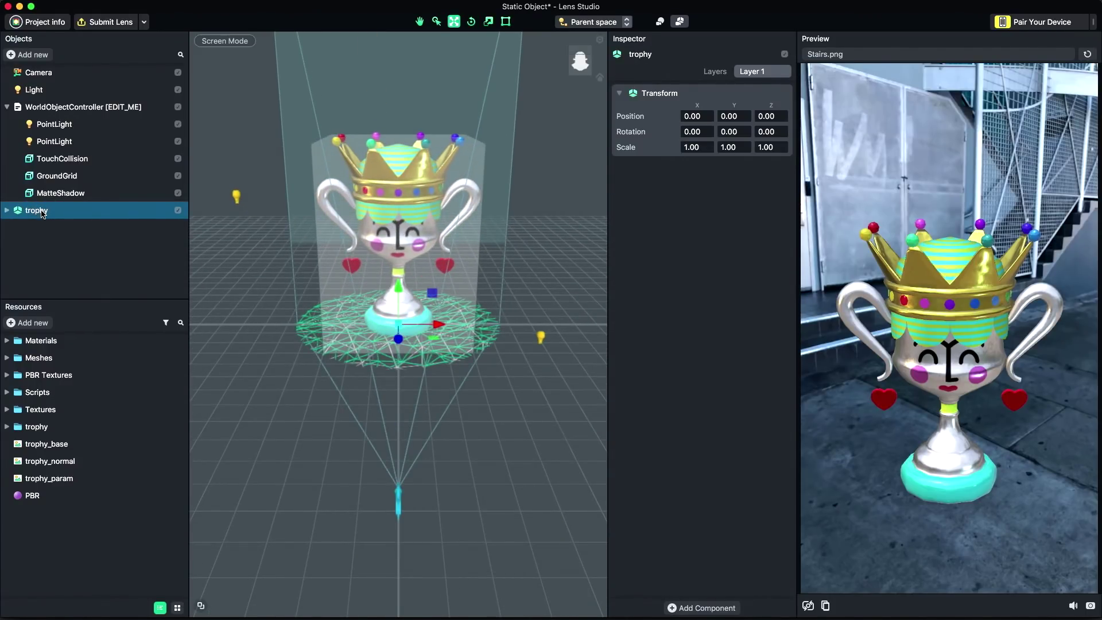
drag(42, 215, 50, 112)
Enlarge the trophy with the scale tool
key(r)
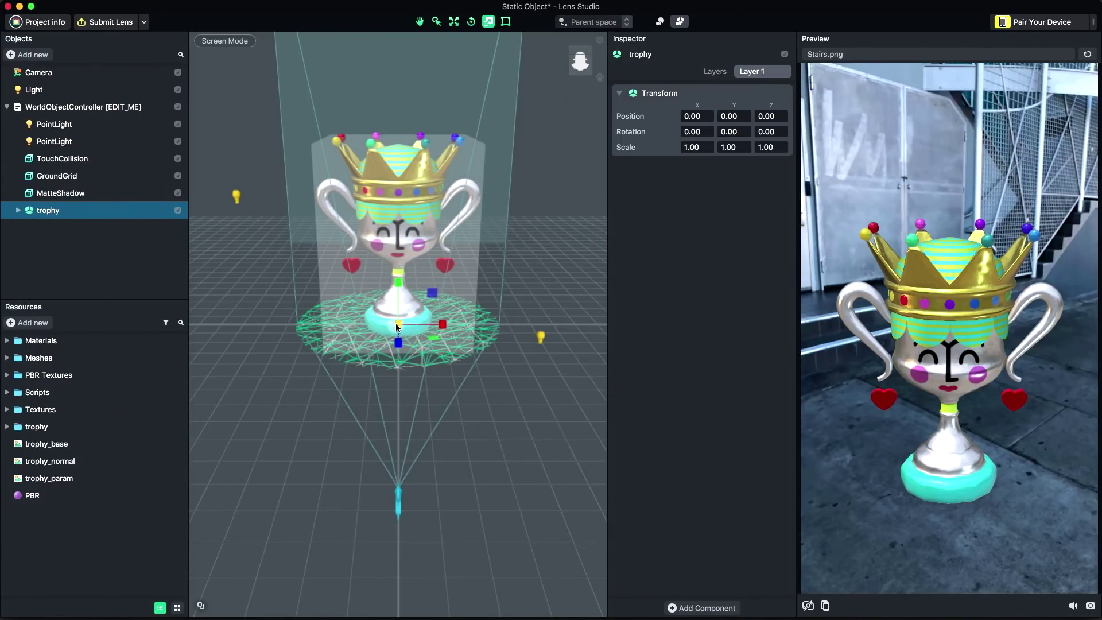
mouse_move(399, 325)
mouse_down()
mouse_move(414, 327)
mouse_move(403, 326)
mouse_up()
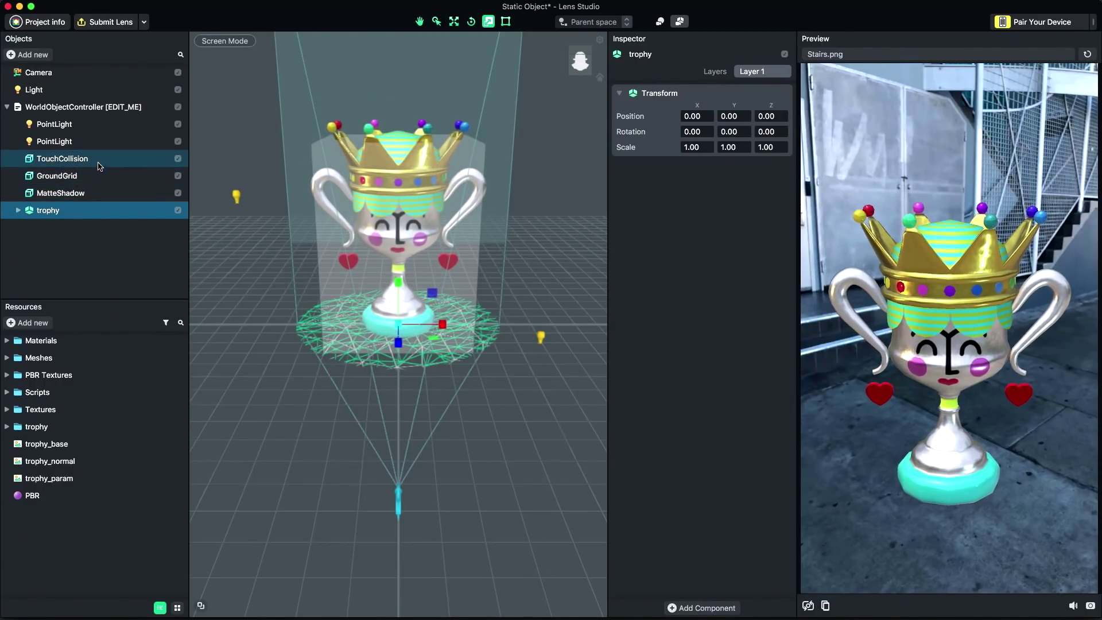
click(69, 159)
Stretch the TouchCollision box taller and set trophyPivot's shadow to Caster at 0.40 density
drag(396, 280, 395, 275)
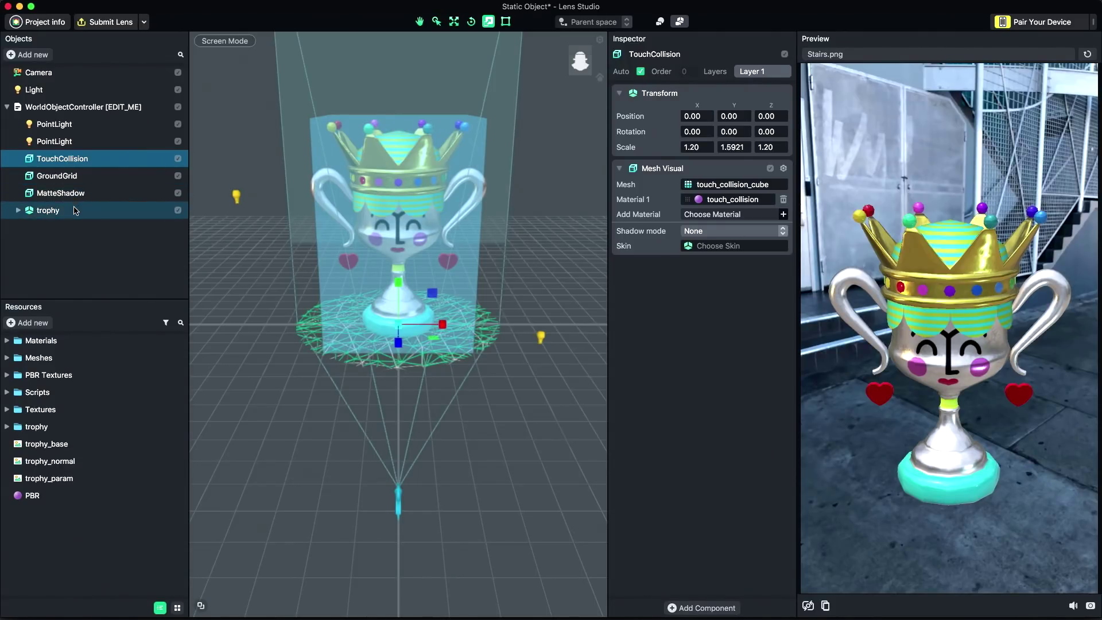
click(18, 210)
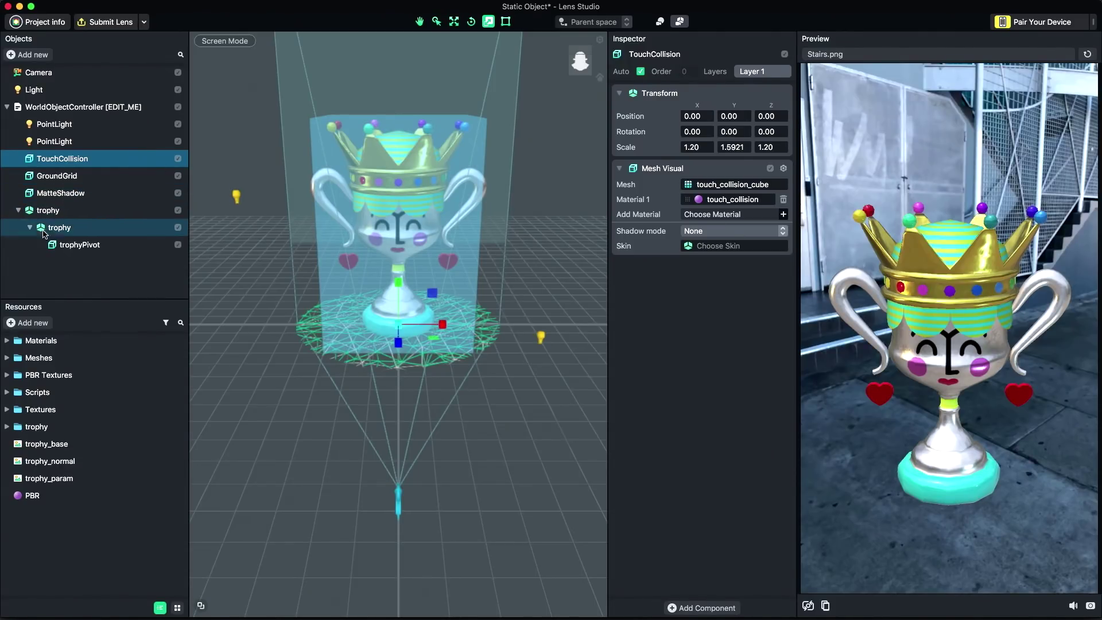
click(79, 246)
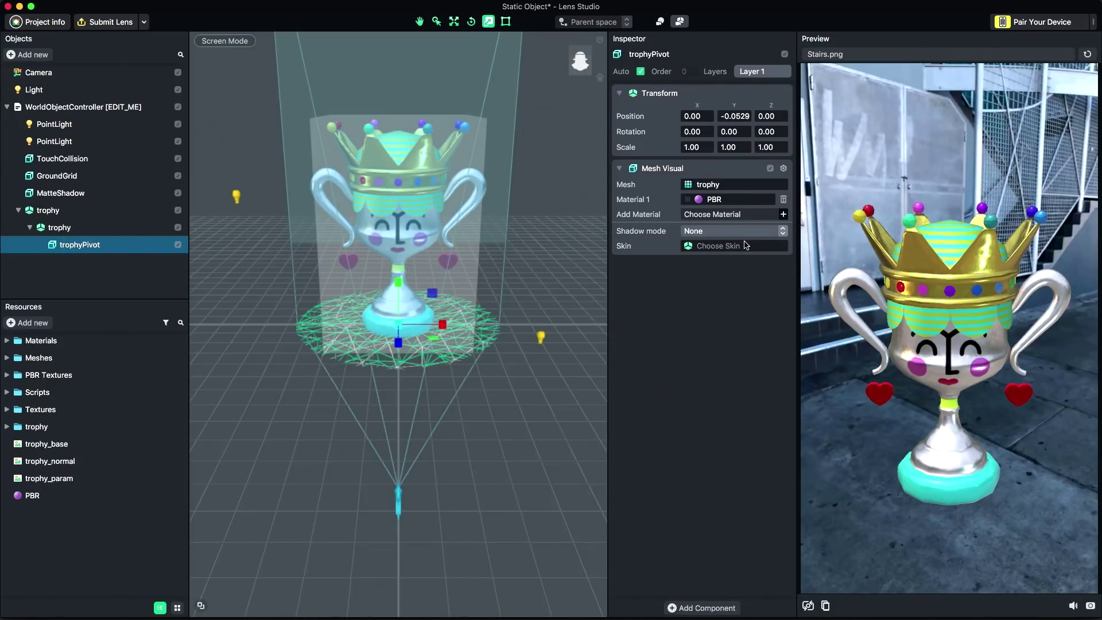
click(729, 232)
click(726, 245)
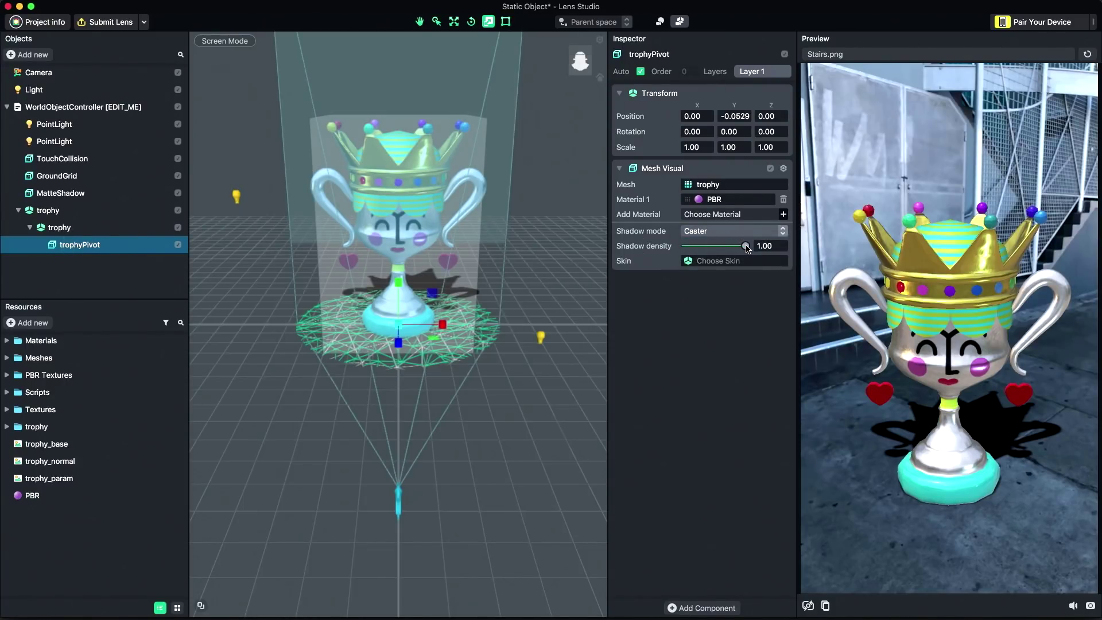
drag(747, 248, 711, 247)
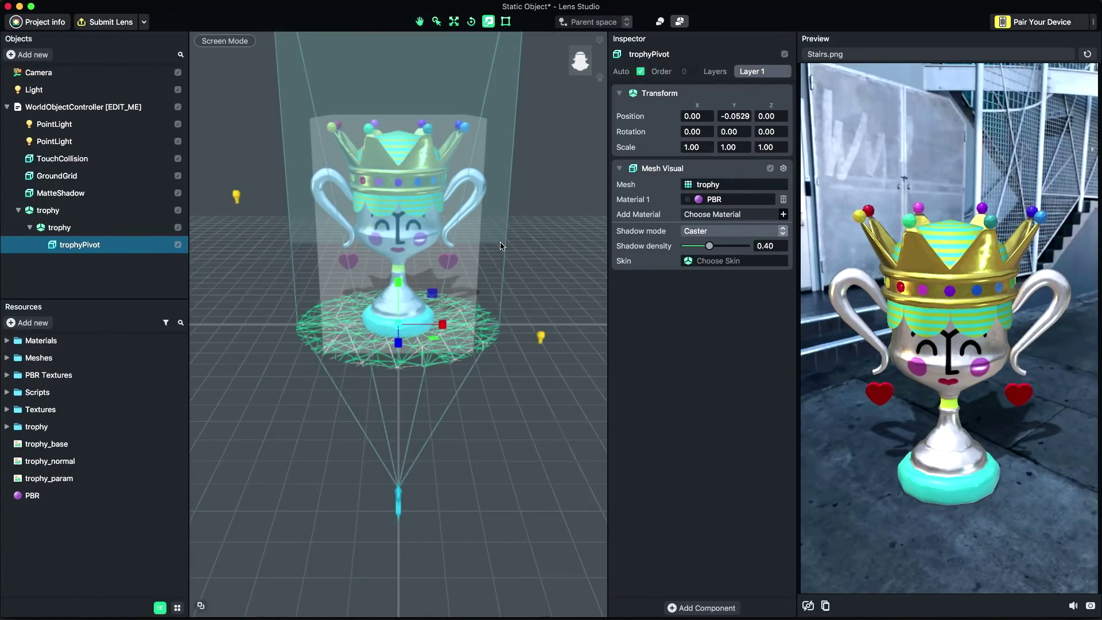
scroll(501, 246, down, 5)
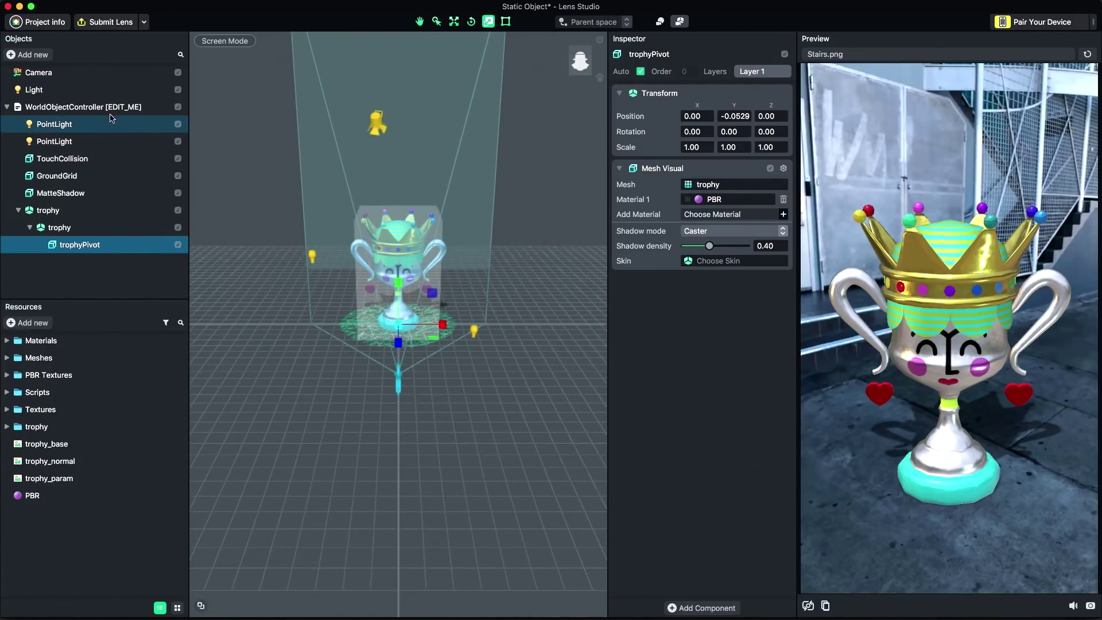
Rotate the Light to 39.2327, 15.3169, 175.5453, test the shadow in Preview, then reset it
click(91, 92)
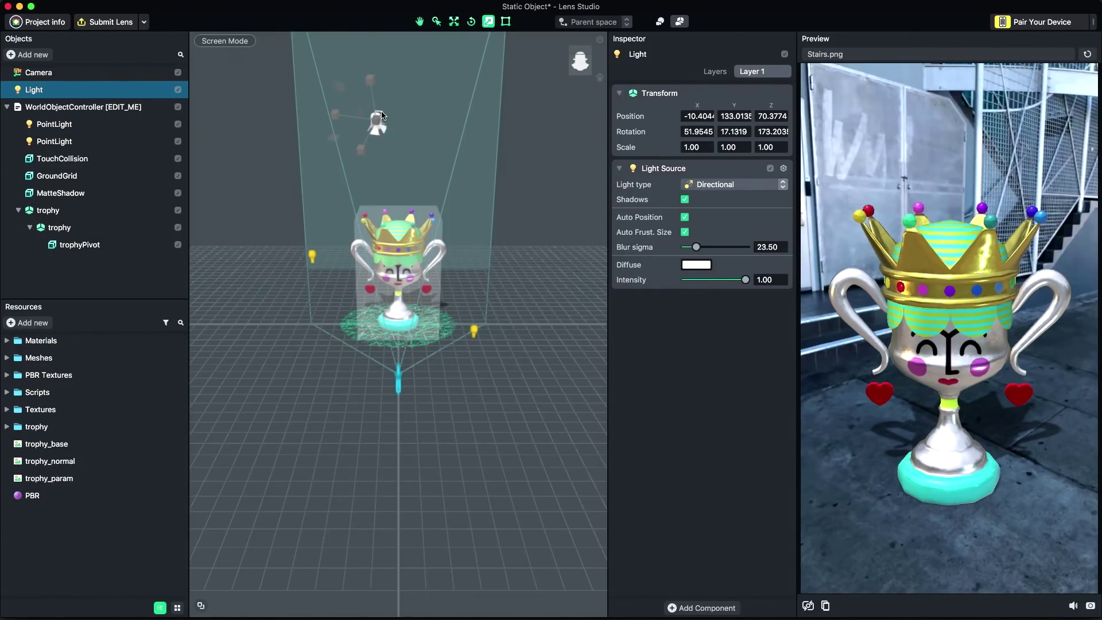
key(e)
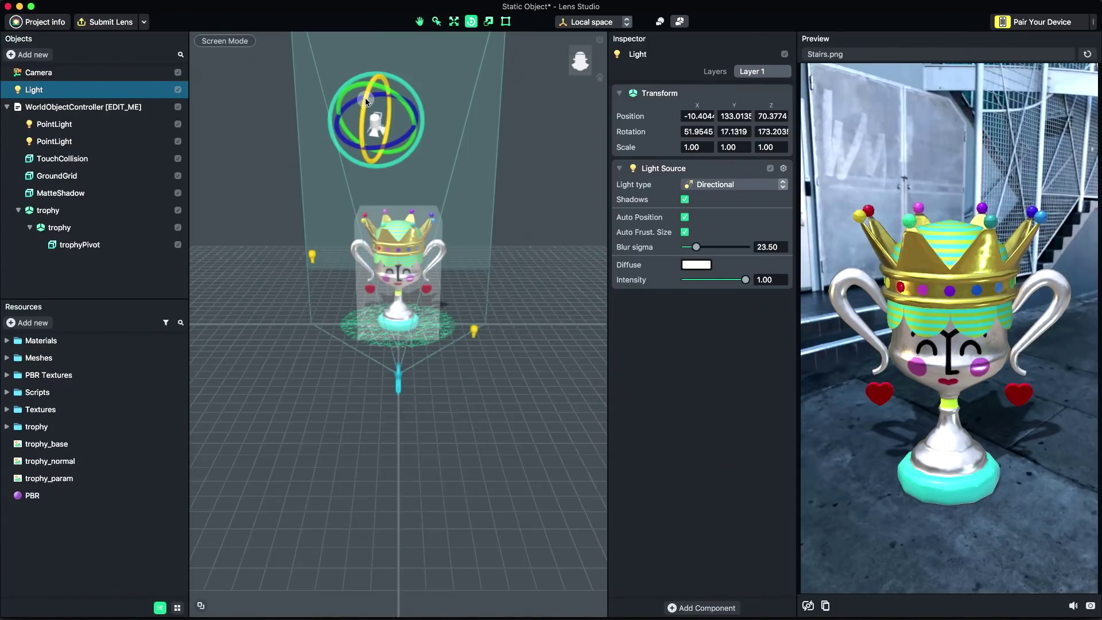
drag(366, 107, 387, 194)
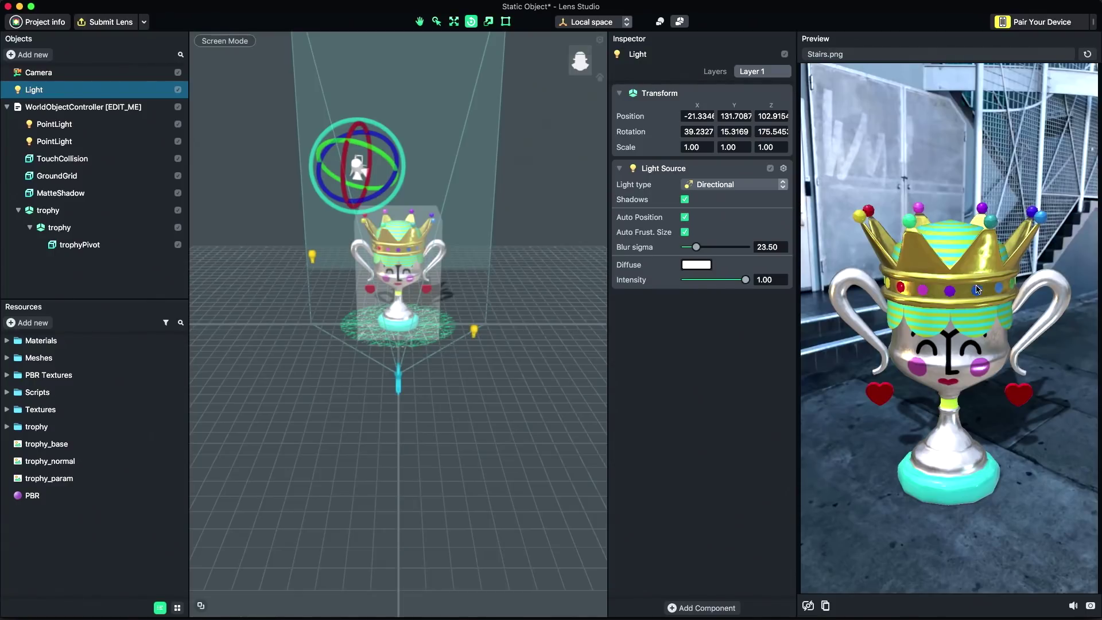
mouse_move(979, 289)
mouse_down()
mouse_move(983, 260)
mouse_move(975, 294)
mouse_move(973, 276)
mouse_up()
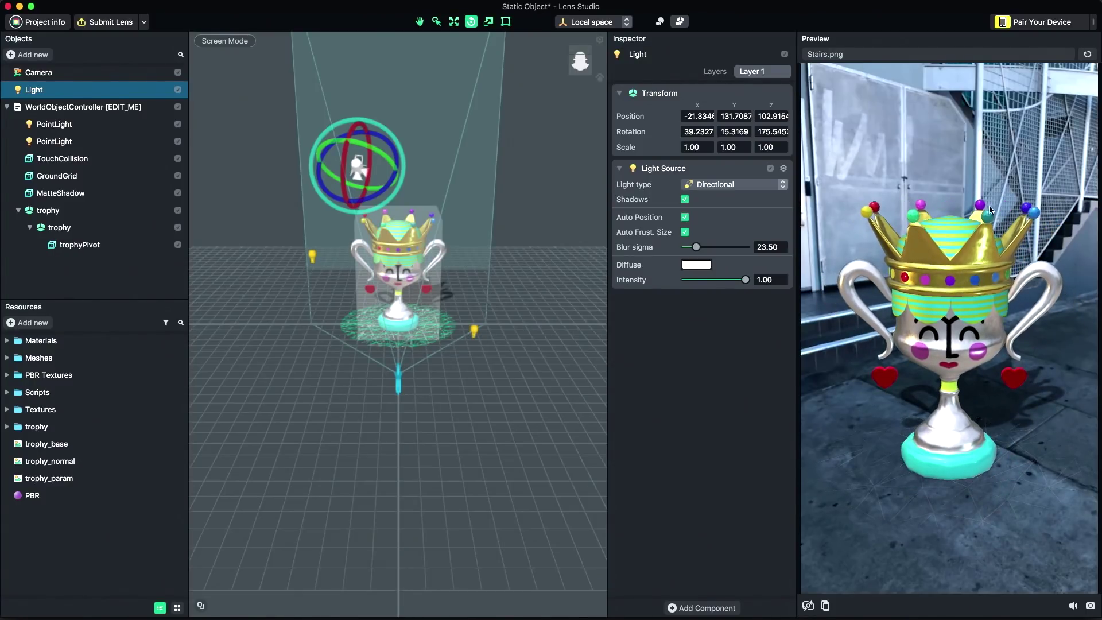
click(1085, 58)
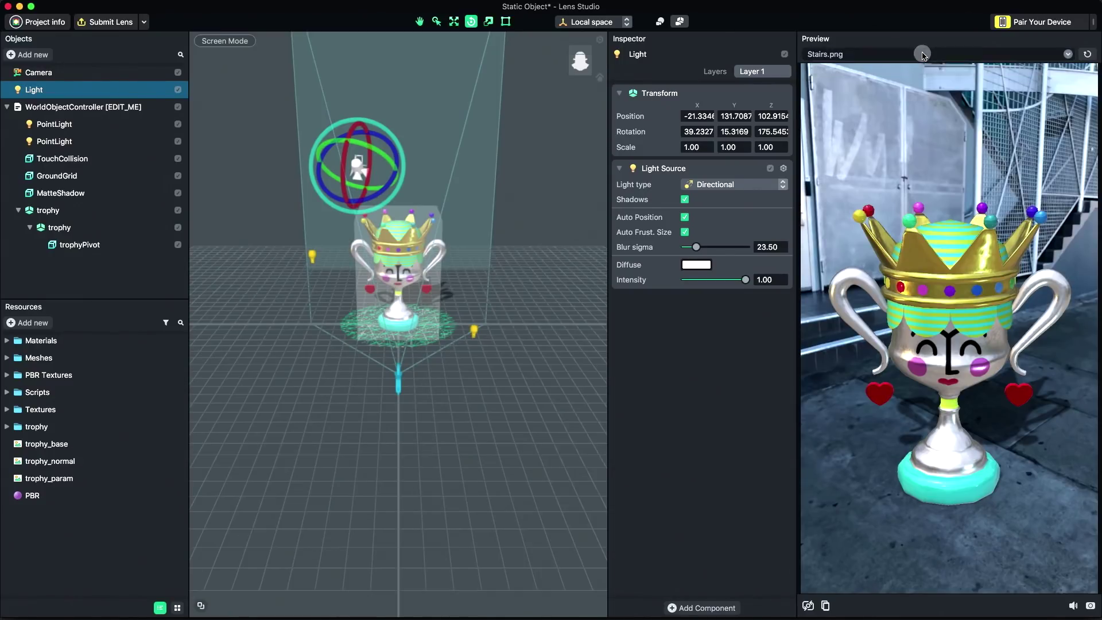
Switch the preview background from the Stairs photo to the Stairs.webm video
click(923, 55)
click(952, 81)
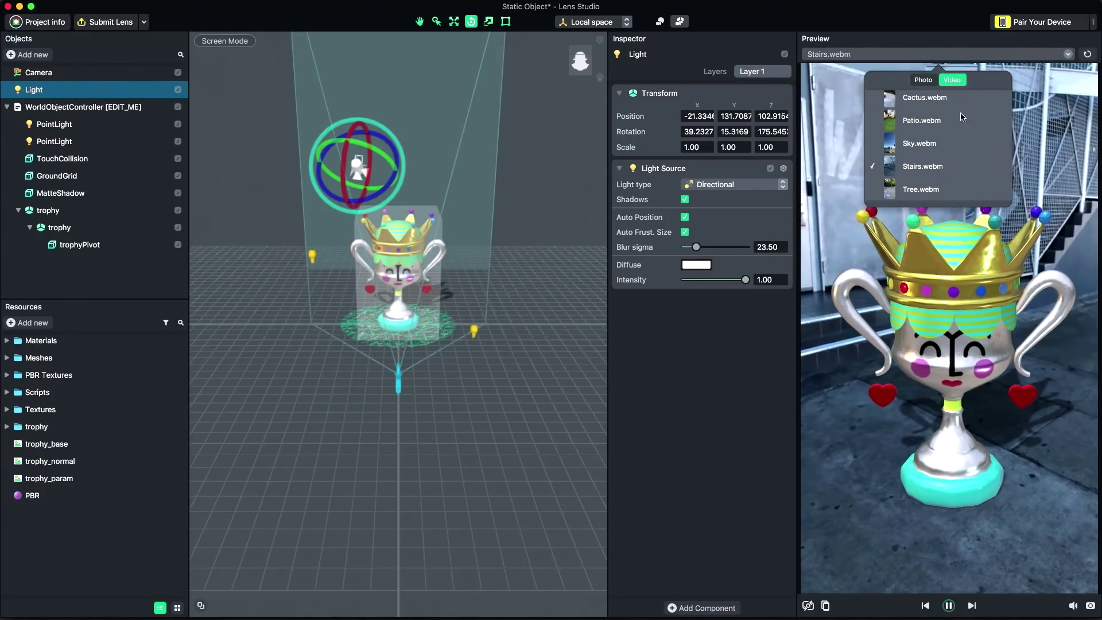
click(1032, 225)
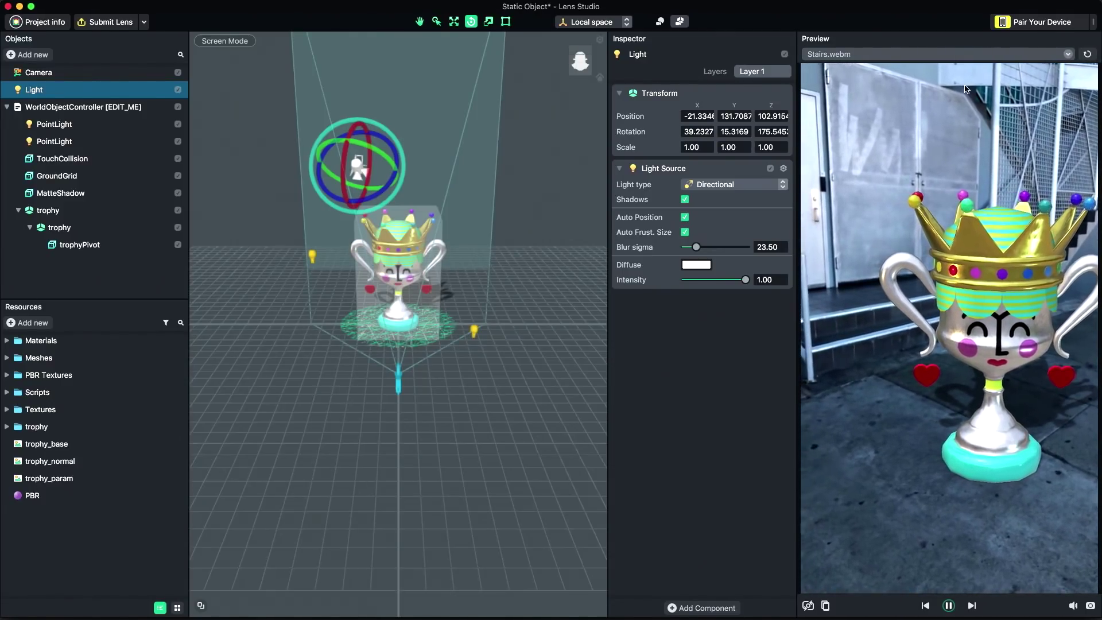
Pair a phone via Snapcode and push the trophy lens to it
click(1008, 23)
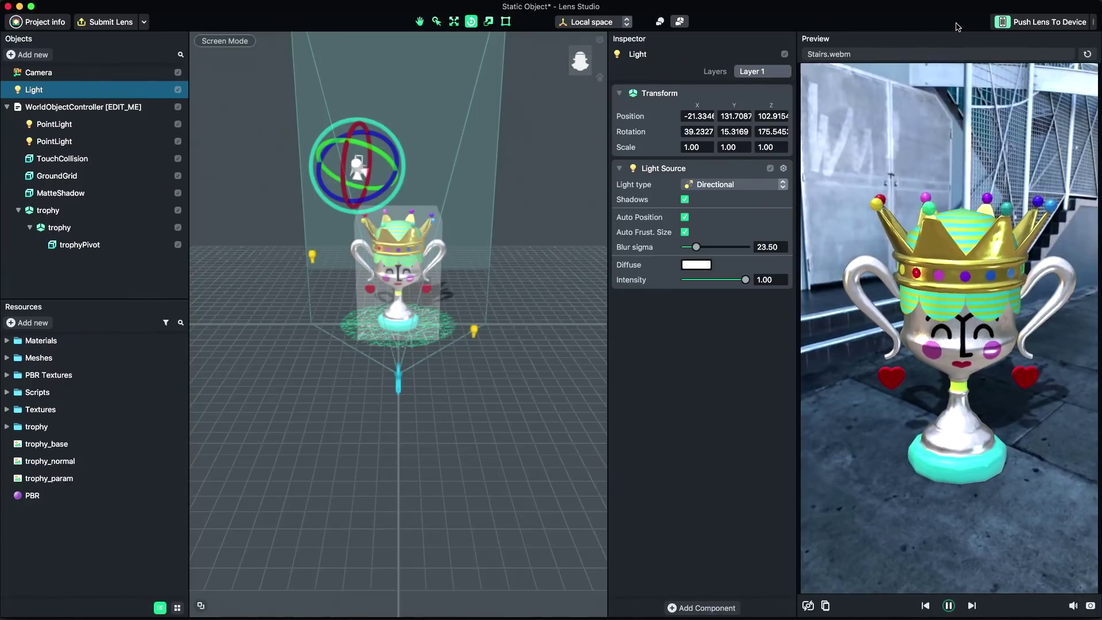
click(1020, 23)
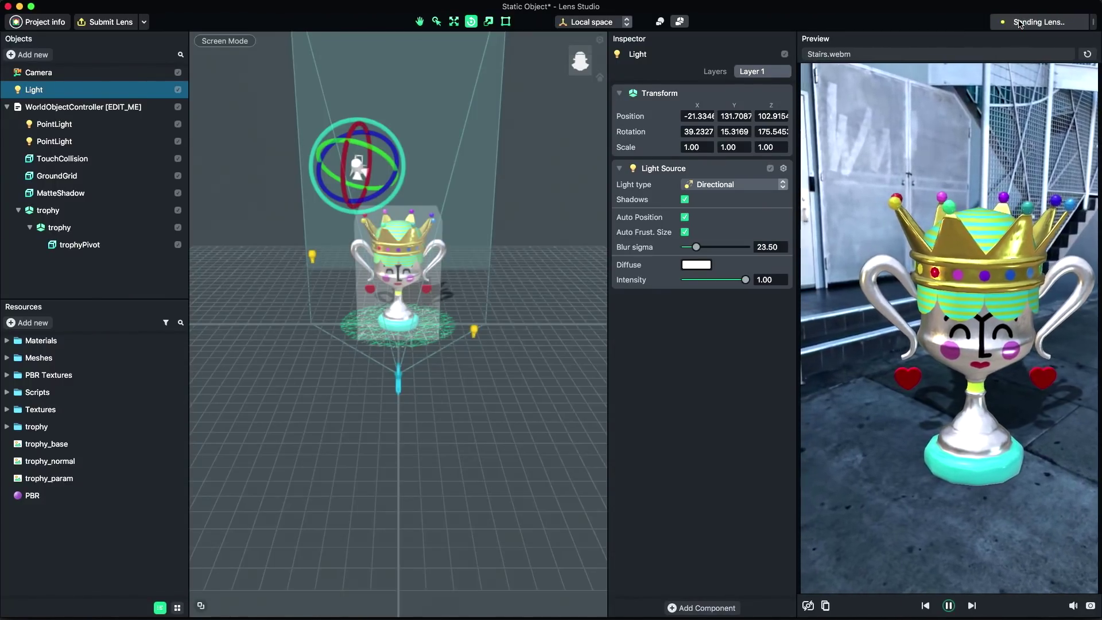